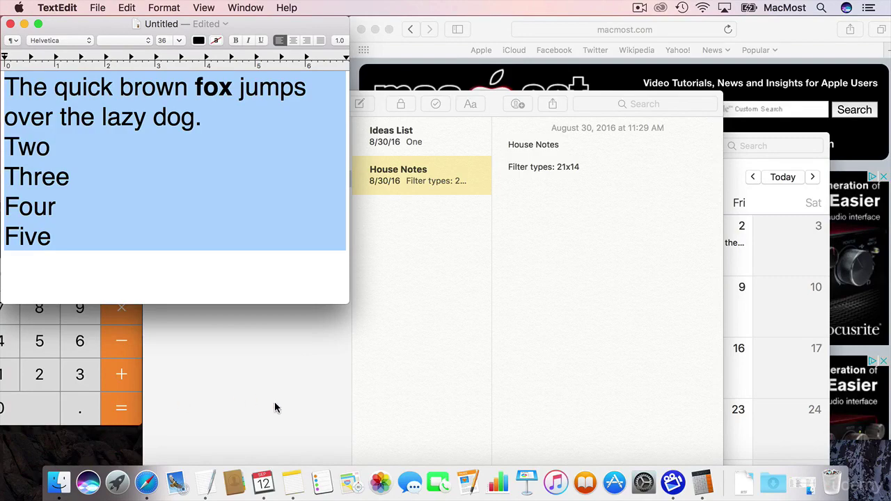
- Bring the Safari, Notes and Calculator windows to the front one after another
left_click(488, 30)
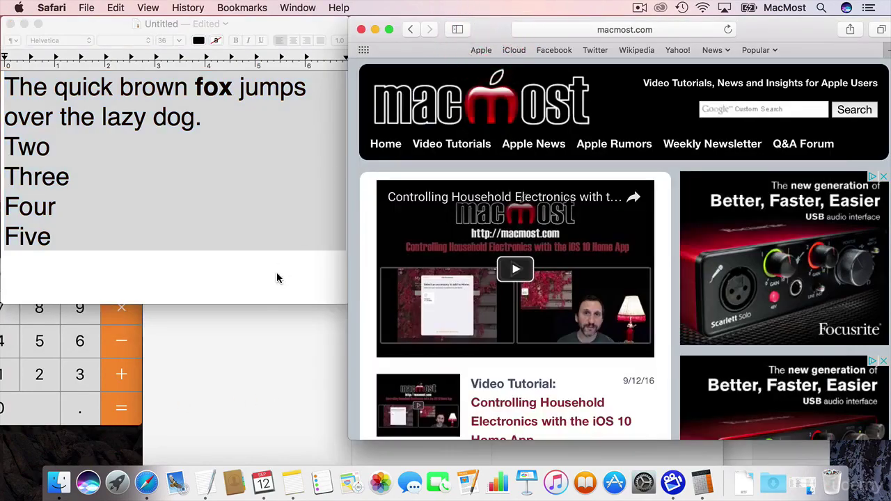
left_click(254, 334)
left_click(51, 399)
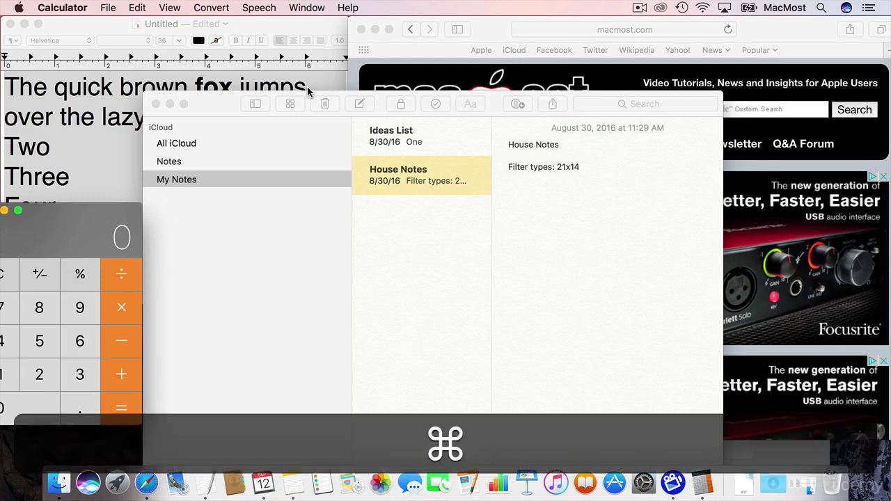
- Search Spotlight for Mission Control, clear the search text and dismiss the search by activating the Finder desktop
key("super+space")
type("mi")
type("i")
key("BackSpace")
type("miss")
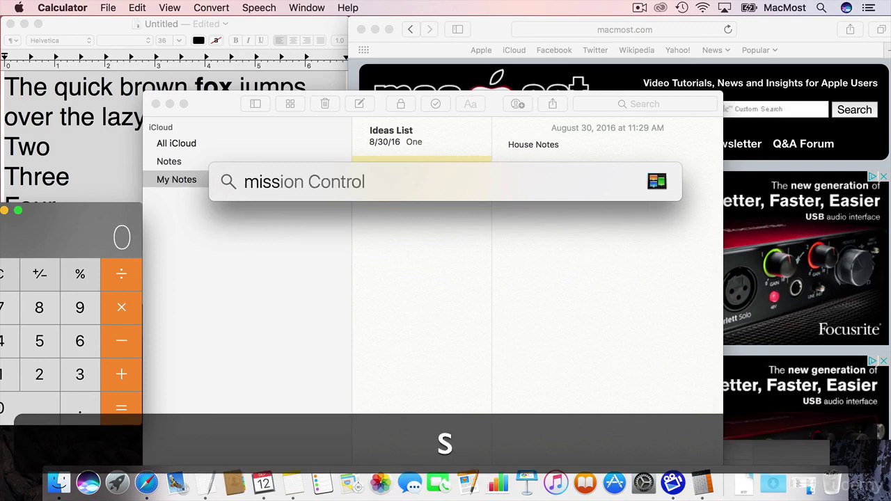
key("BackSpace")
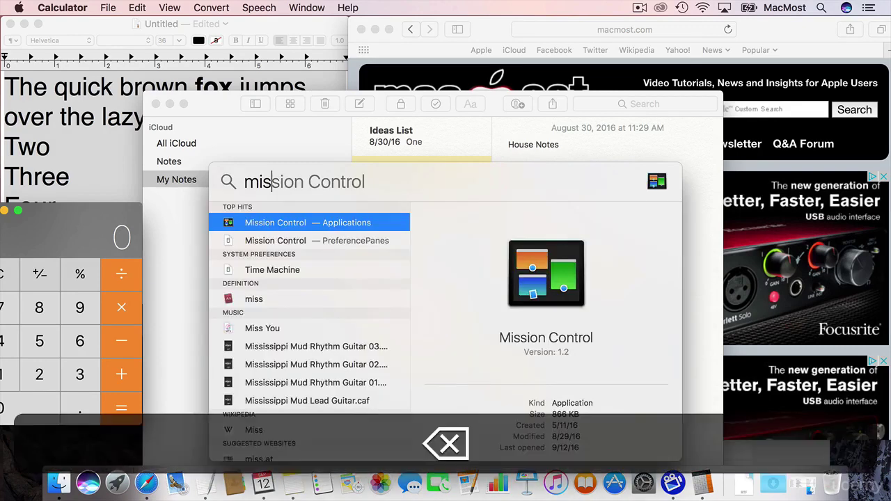
key("BackSpace")
key("BackSpace")
key("BackSpace")
left_click(82, 457)
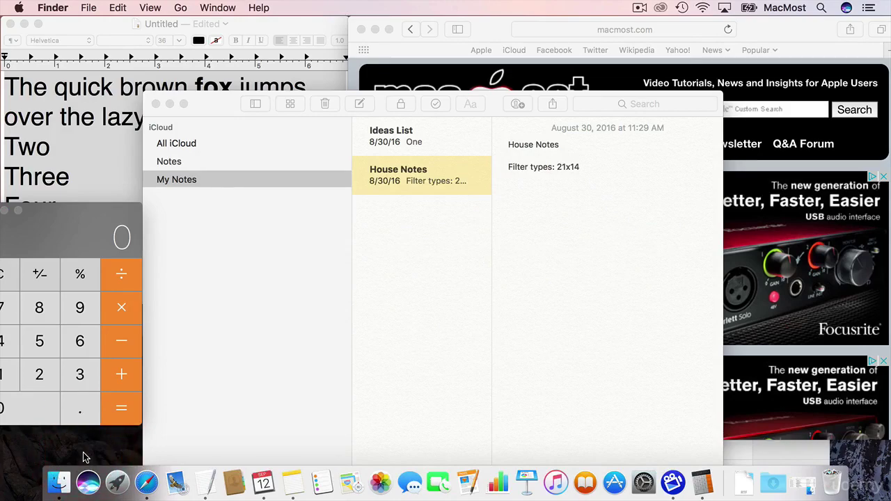
- Show all open windows in Mission Control and bring the Safari window to the front
key("ctrl")
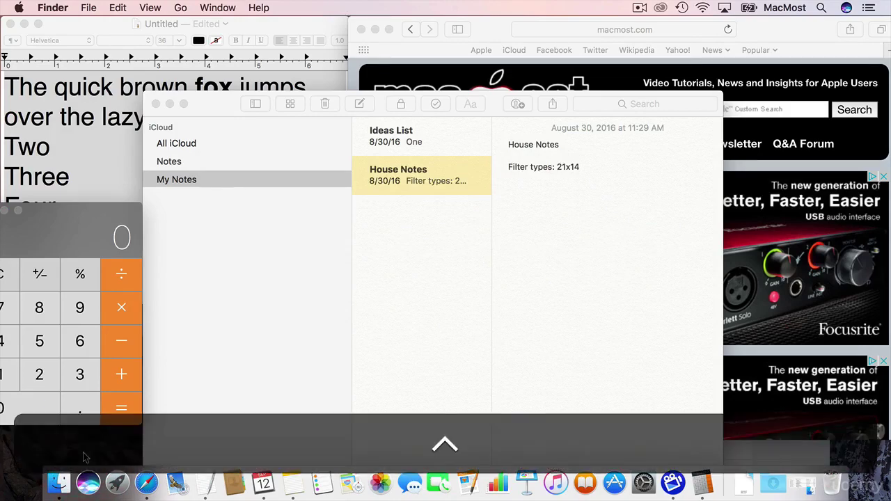
key("ctrl+Up")
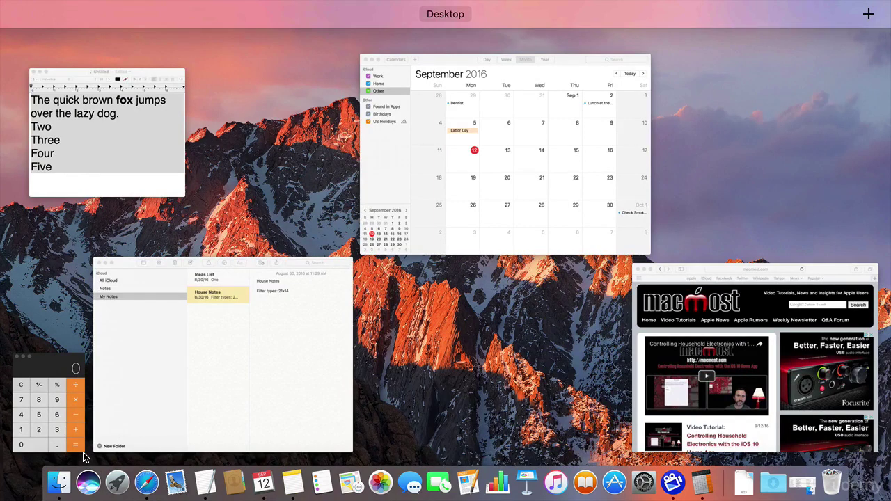
left_click(706, 346)
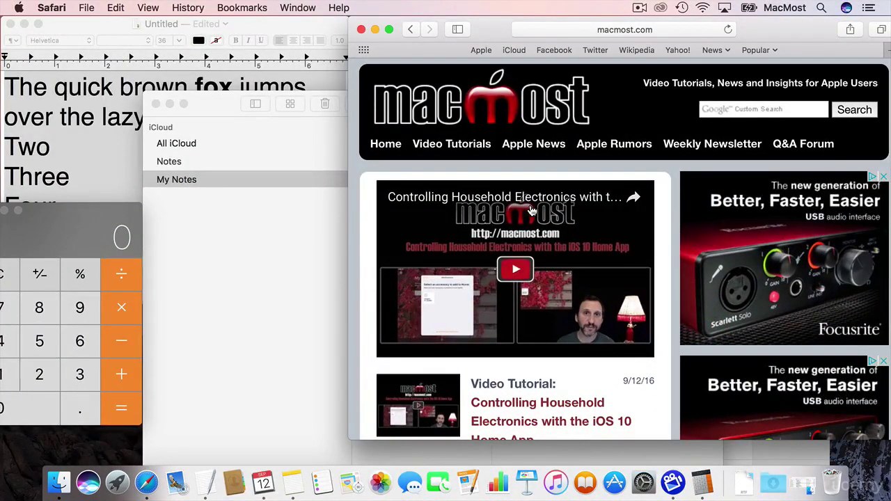
- Show all open windows again and make the Calendar window the active one
key("ctrl+Up")
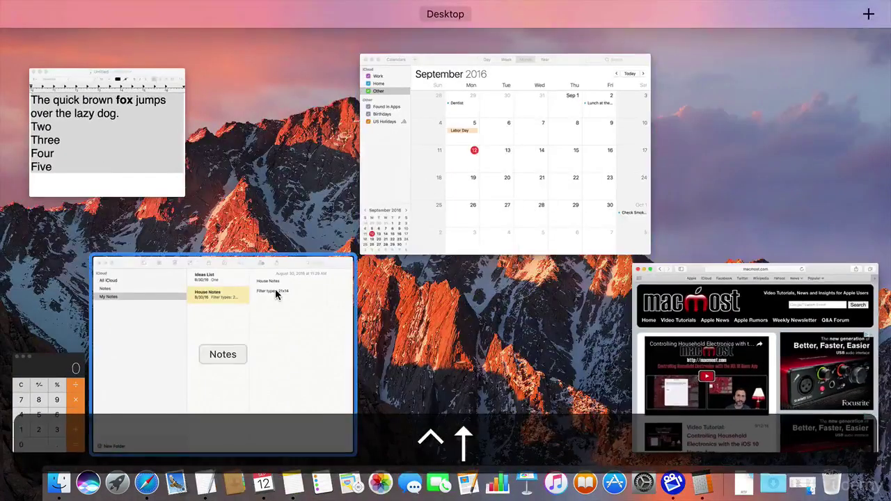
left_click(415, 160)
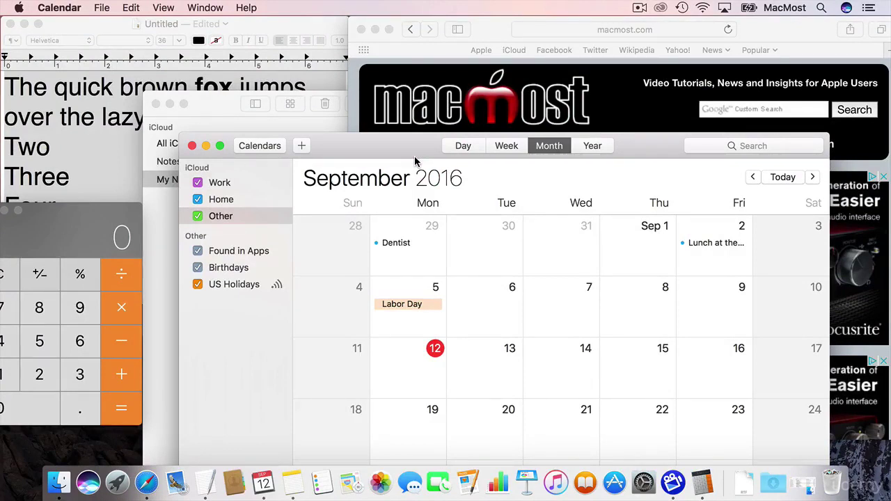
left_click(352, 124)
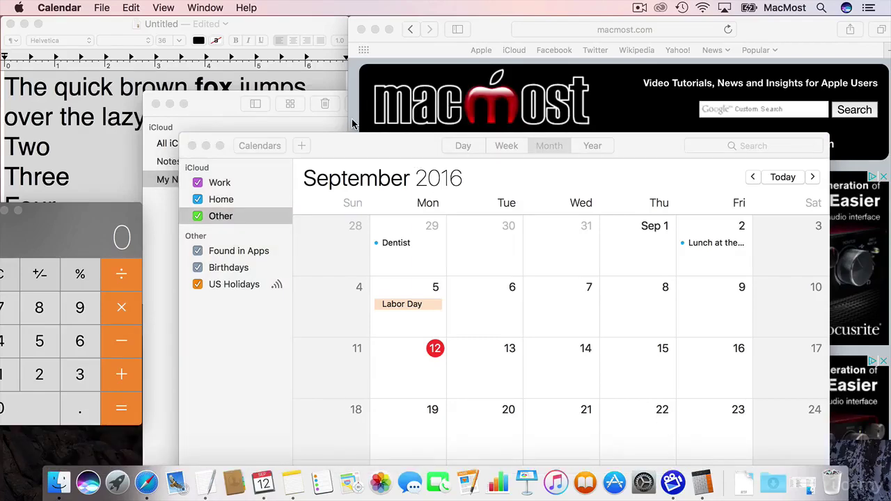
left_click(358, 151)
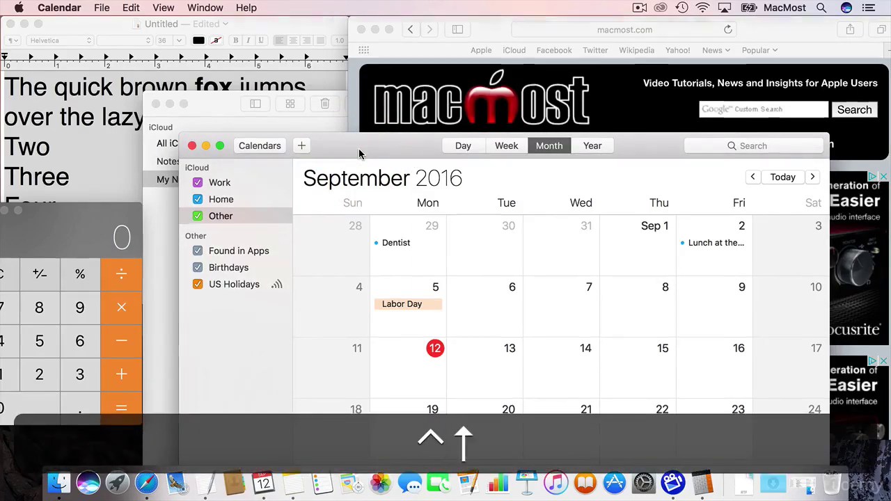
- Add a second desktop space in Mission Control
key("ctrl+Up")
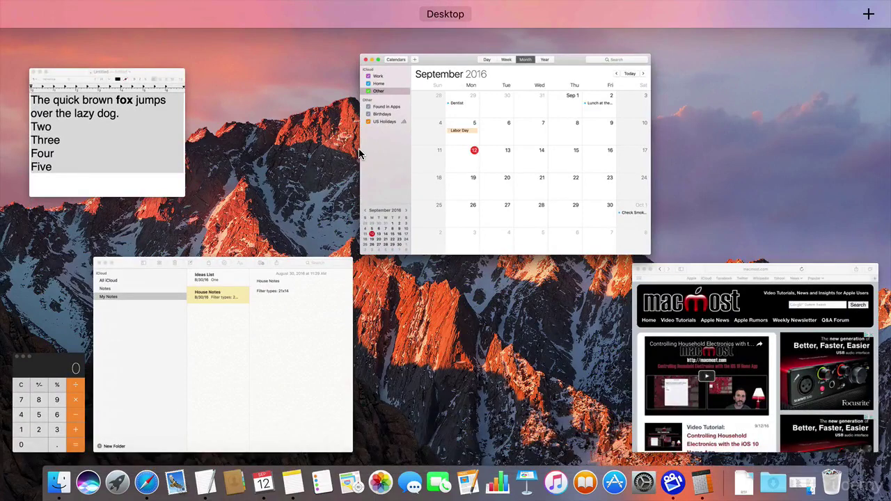
mouse_move(445, 14)
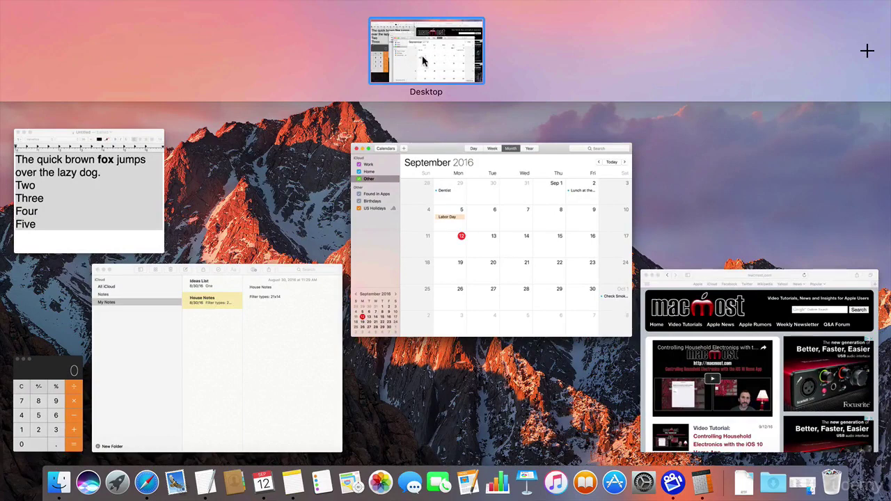
mouse_move(866, 54)
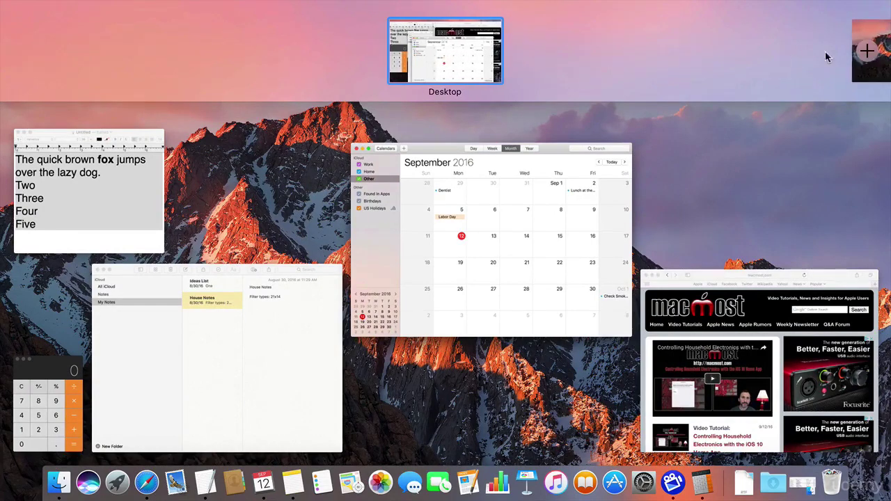
left_click(866, 54)
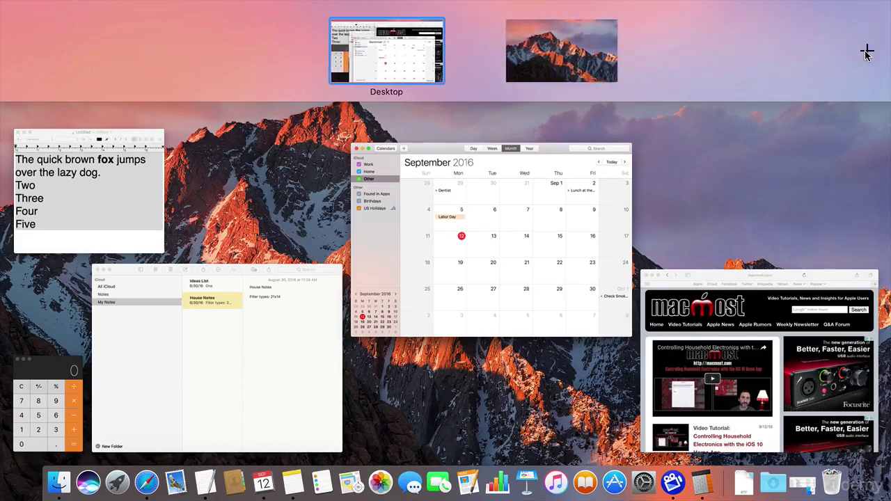
mouse_move(401, 87)
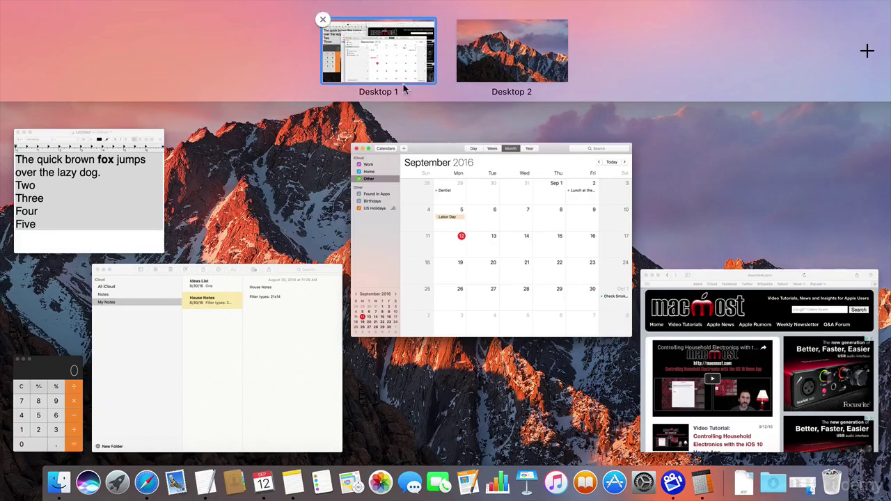
- View the empty Desktop 2 and return to Desktop 1 through Mission Control
left_click(506, 56)
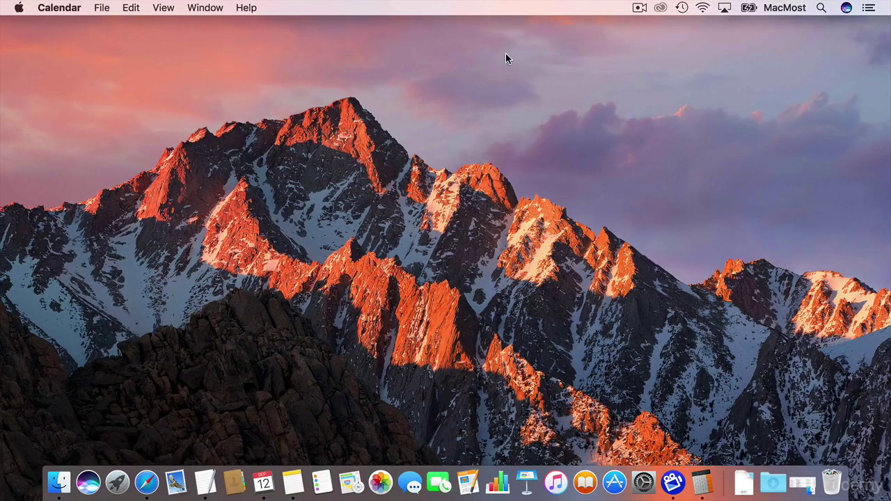
key("ctrl+Up")
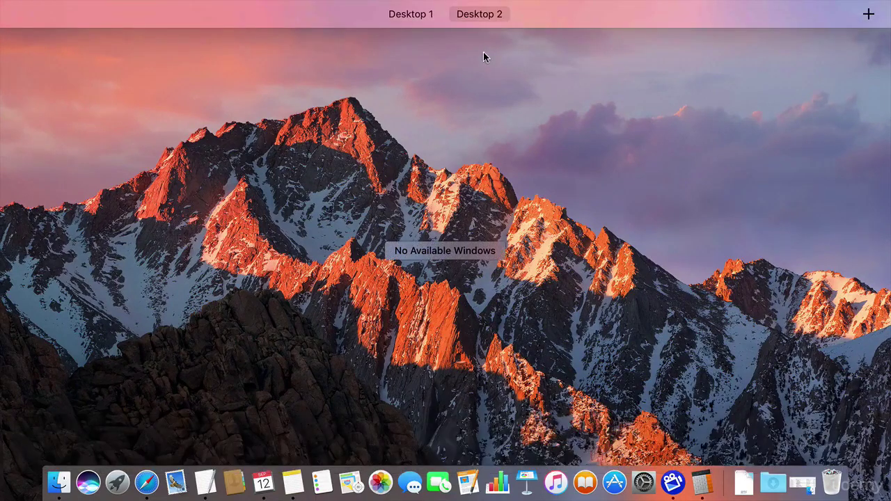
left_click(414, 39)
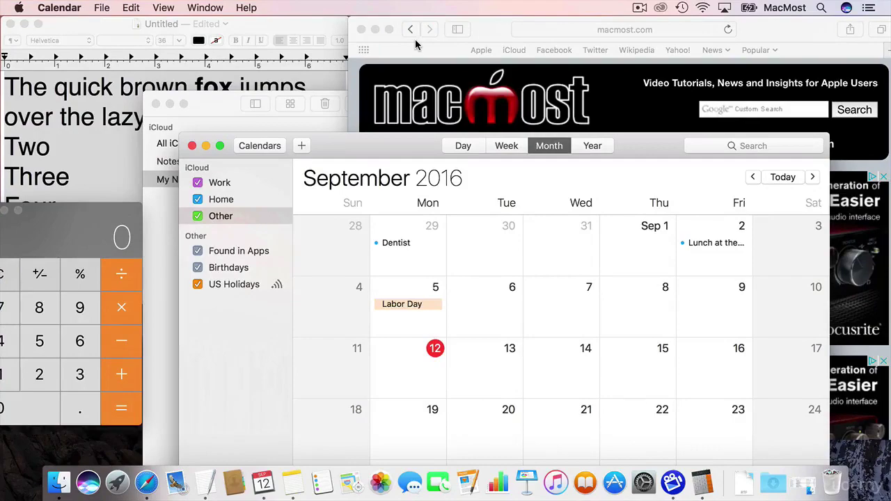
- Switch to Desktop 2, open iBooks there and cancel the iBooks Store sign-in
key("ctrl")
key("ctrl+Right")
key("ctrl+Left")
key("ctrl+Right")
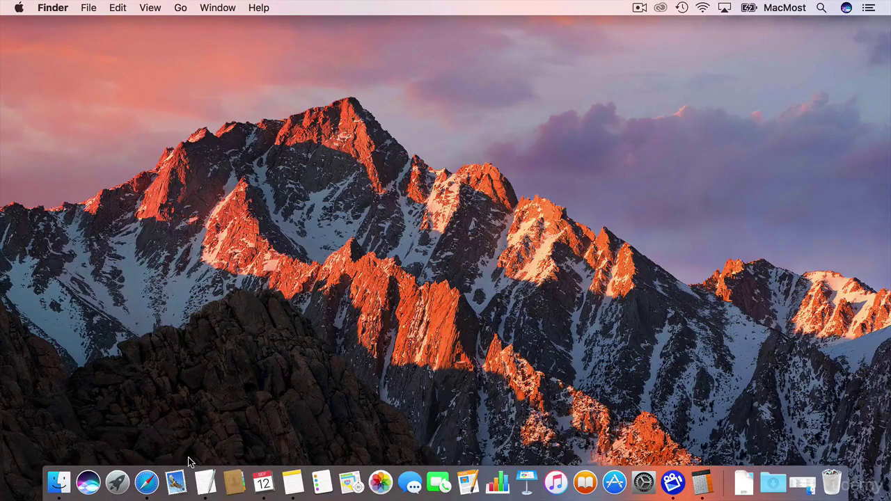
left_click(585, 480)
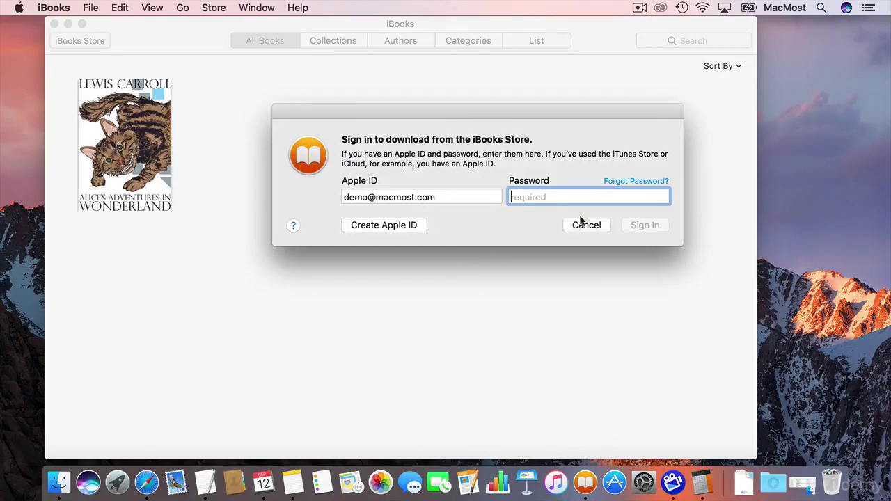
left_click(586, 224)
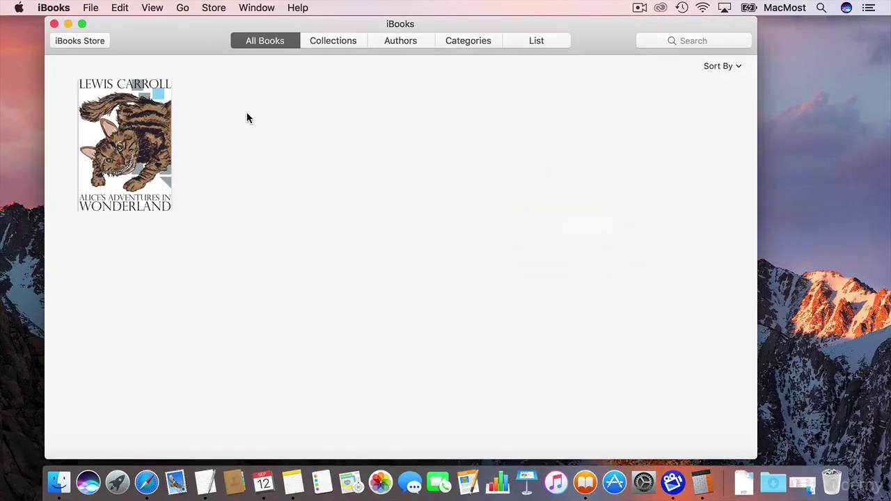
- From Desktop 1, move the Calculator window to Desktop 2 in Mission Control
key("ctrl+Left")
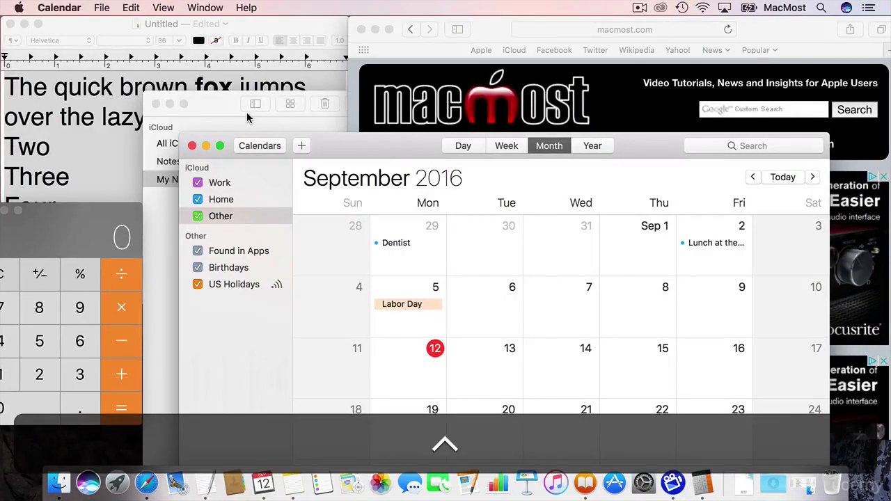
key("ctrl+Right")
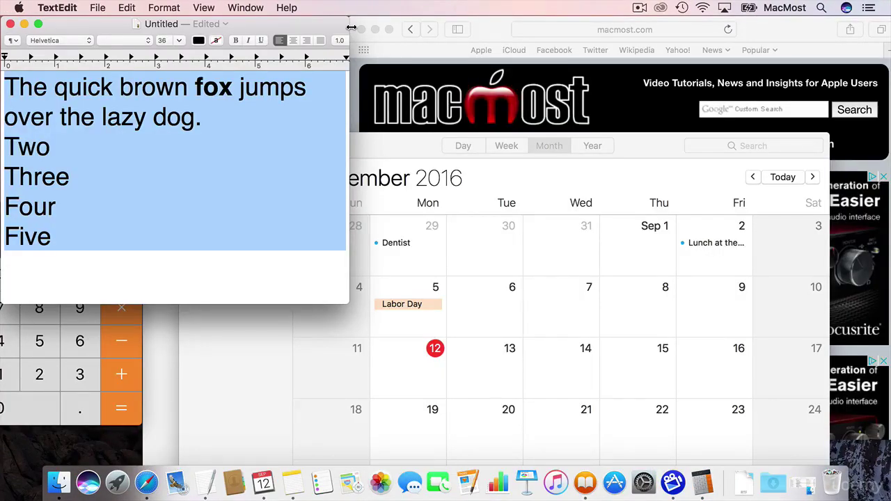
key("ctrl")
key("ctrl+Up")
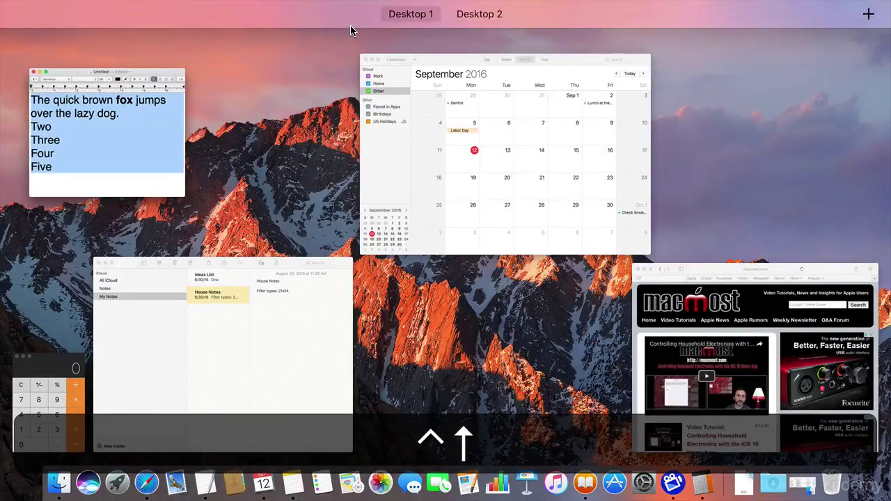
mouse_move(293, 62)
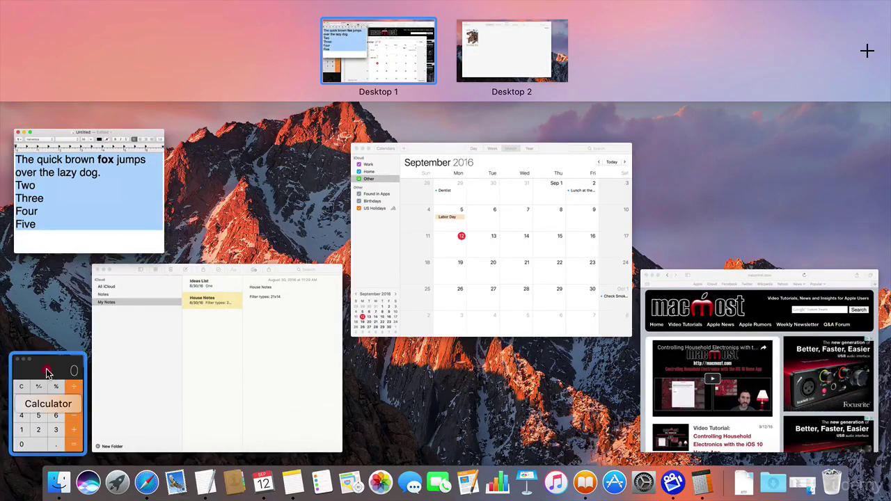
left_click_drag(49, 367, 513, 36)
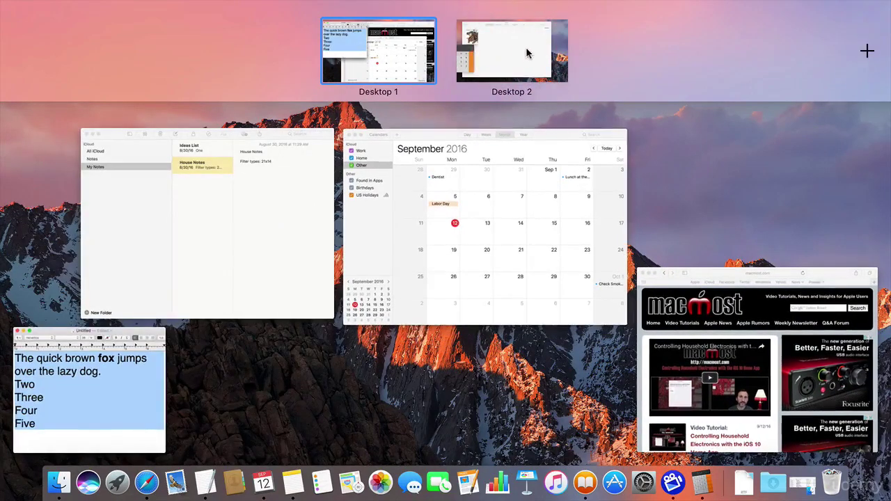
- Go to Desktop 2 and bring Calculator and iBooks to the front in turn, leaving iBooks active
left_click(510, 59)
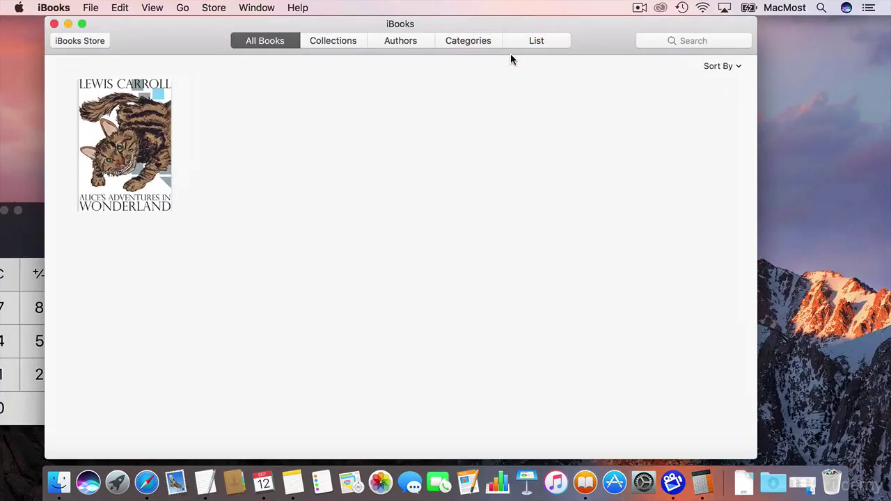
left_click(35, 234)
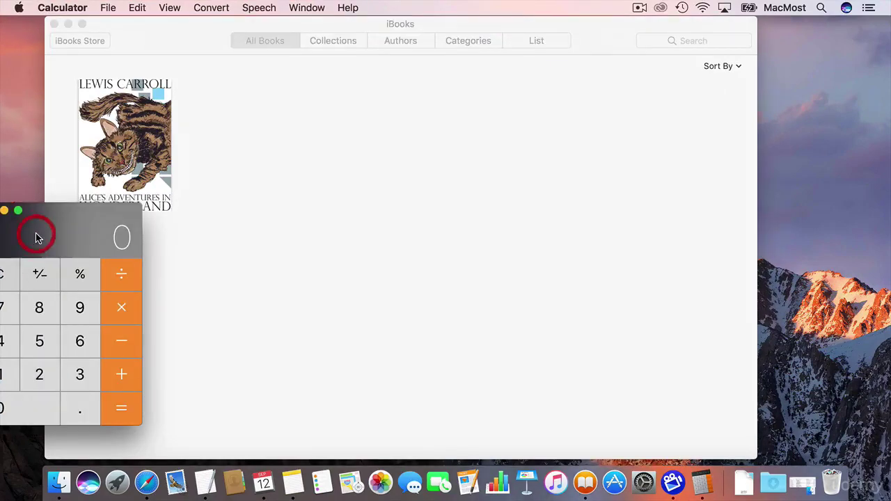
left_click(173, 48)
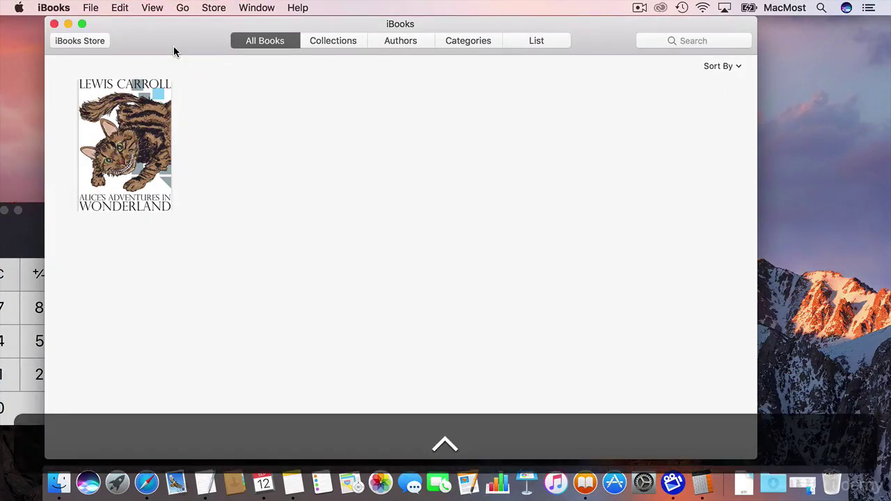
- Switch back and forth between Desktop 1 and Desktop 2 to compare their windows, ending on Desktop 2
key("ctrl+Left")
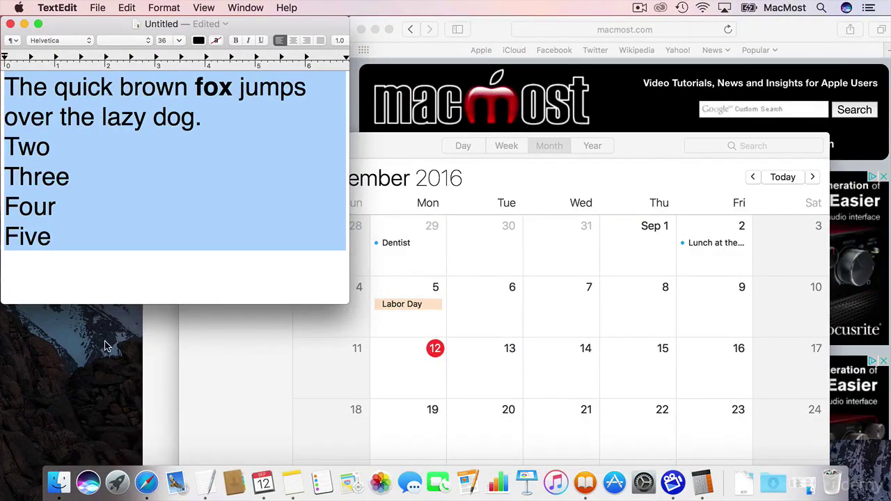
key("ctrl+Right")
key("ctrl+Left")
key("ctrl+Right")
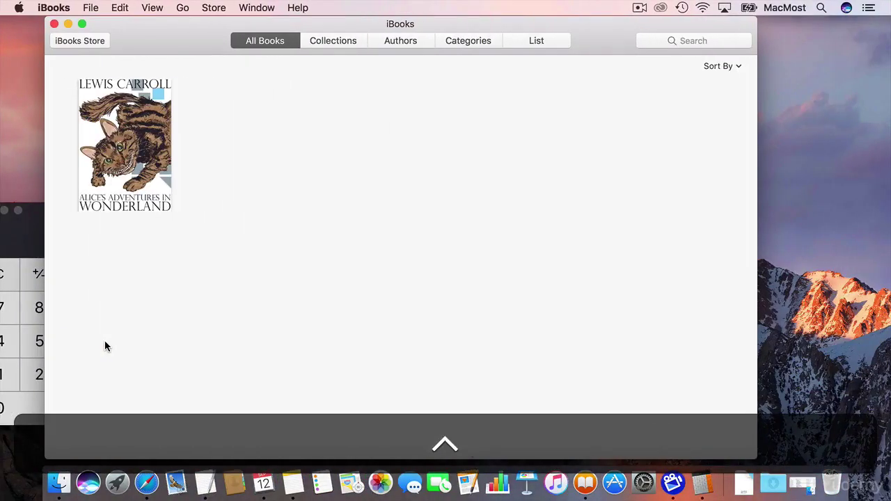
- Add a third desktop space in Mission Control
key("ctrl+Up")
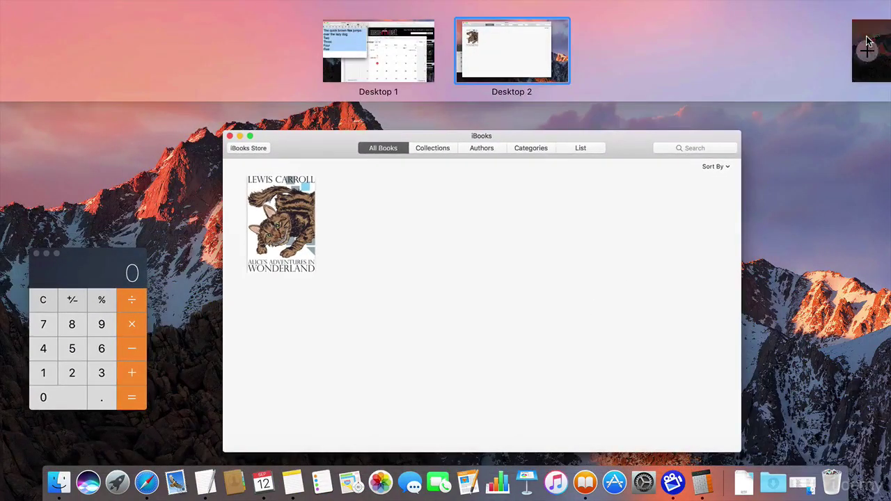
left_click(867, 45)
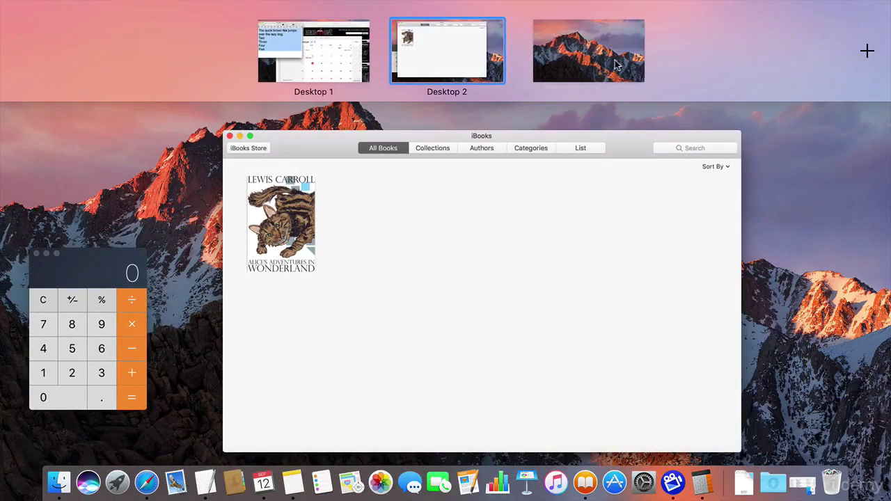
- Move the Untitled TextEdit window from Desktop 1 to Desktop 3 in Mission Control and open Desktop 3
mouse_move(573, 61)
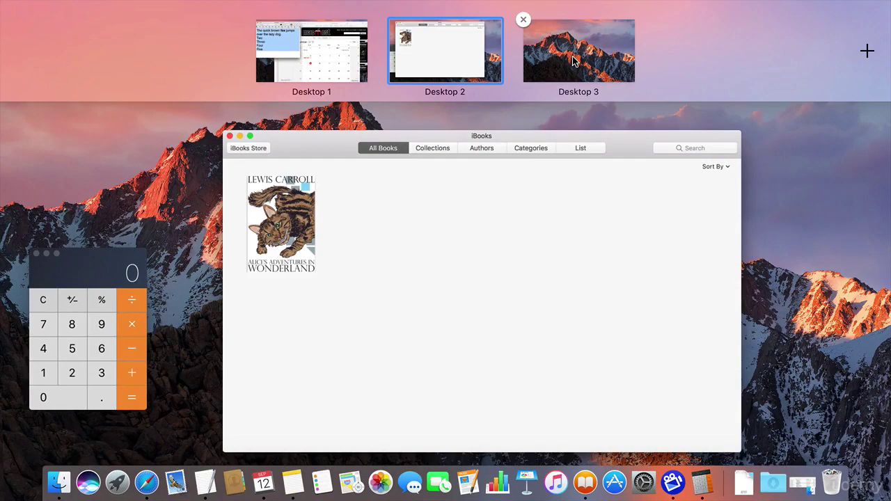
left_click(327, 79)
key("ctrl+Up")
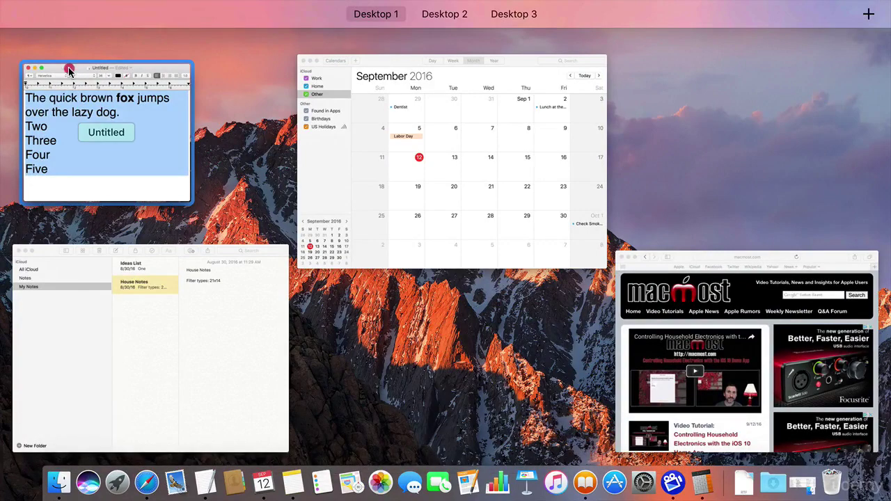
left_click_drag(68, 70, 583, 46)
left_click(603, 40)
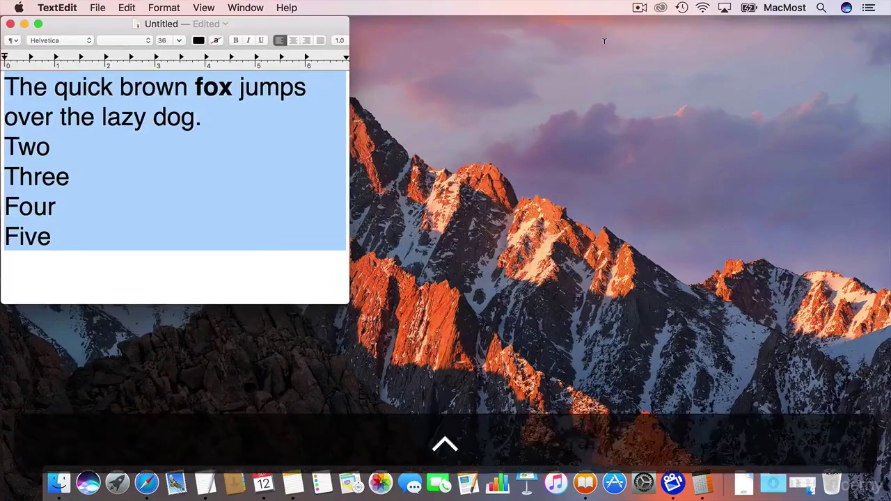
- Cycle back and forth through the three desktops to compare their windows, ending on the TextEdit desktop
key("ctrl+Left")
key("ctrl+Left")
key("ctrl+Right")
key("ctrl+Right")
key("ctrl+Left")
key("ctrl+Left")
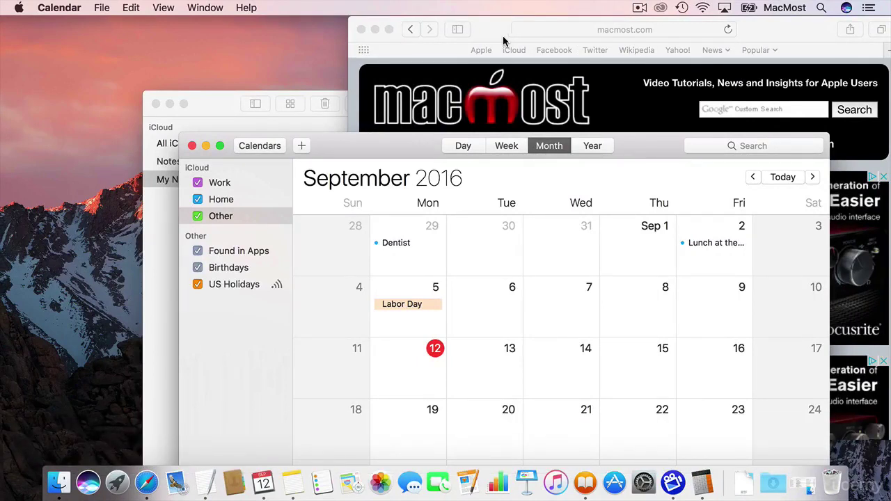
key("ctrl")
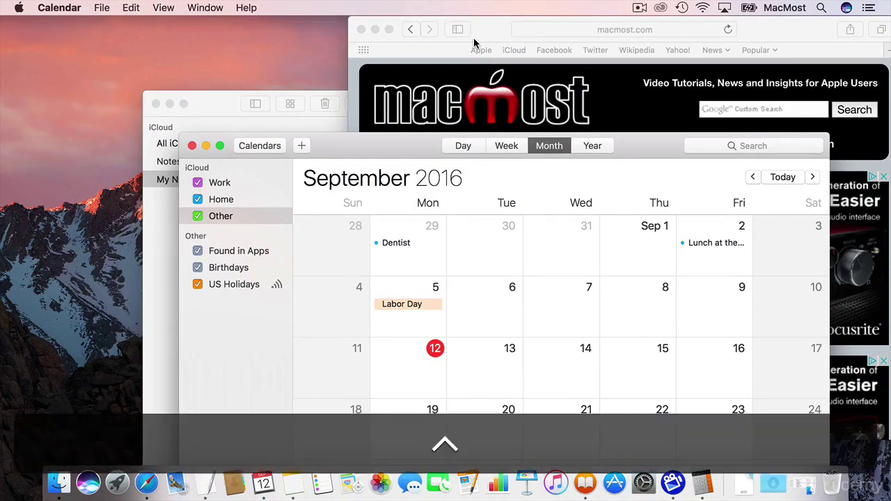
key("ctrl+Right")
key("ctrl+Right")
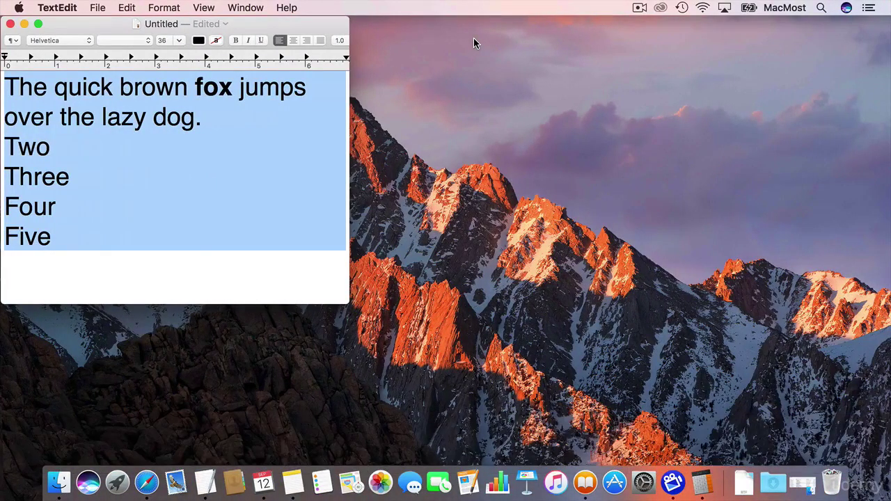
- Return to Desktop 1, reposition the Safari window and make it full screen
key("ctrl+1")
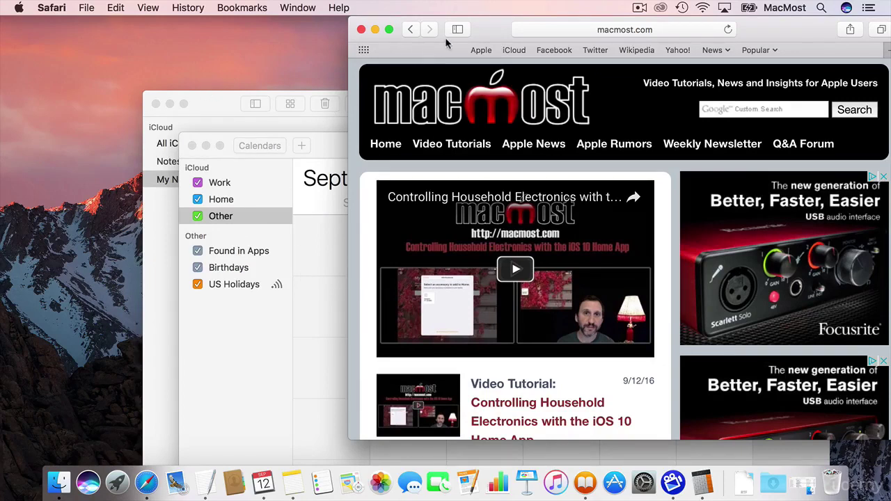
left_click_drag(488, 33, 434, 48)
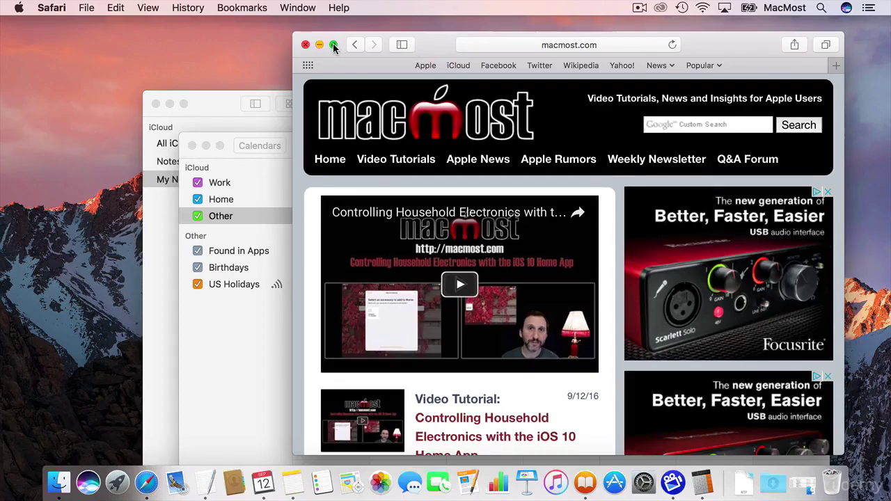
left_click(333, 45)
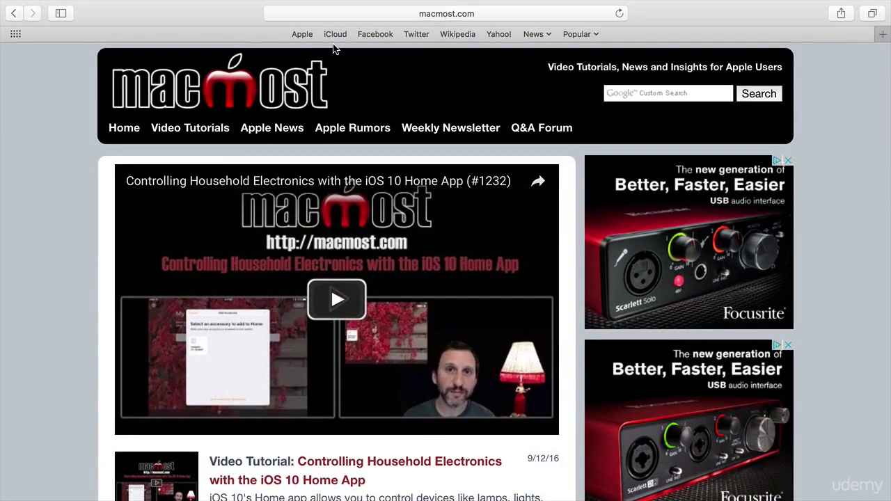
- Examine in Mission Control where the full-screen Safari space sits among the desktops, and close the overview
mouse_move(252, 34)
key("ctrl+Up")
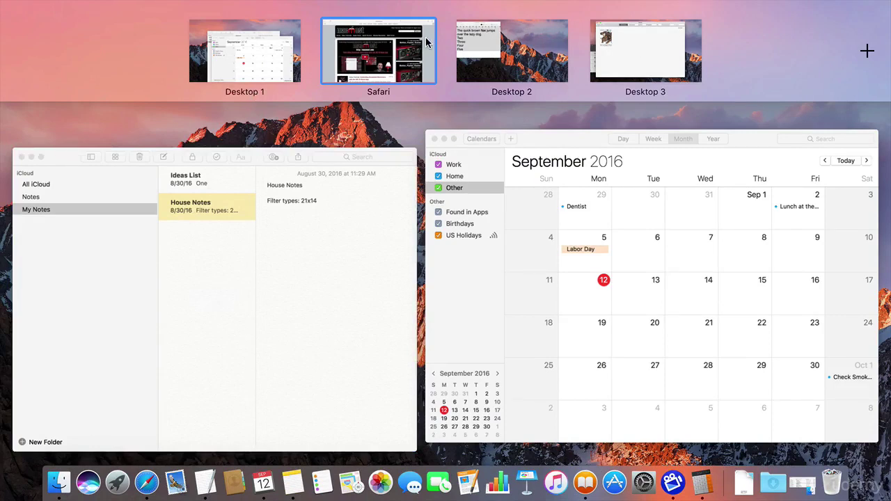
mouse_move(425, 36)
mouse_move(270, 90)
mouse_move(609, 55)
mouse_move(384, 70)
mouse_move(457, 23)
mouse_move(647, 52)
mouse_move(499, 58)
mouse_move(339, 34)
mouse_move(299, 59)
left_click(373, 133)
- Cycle through the full-screen Safari space and the desktops after it, ending on Safari
key("ctrl+Right")
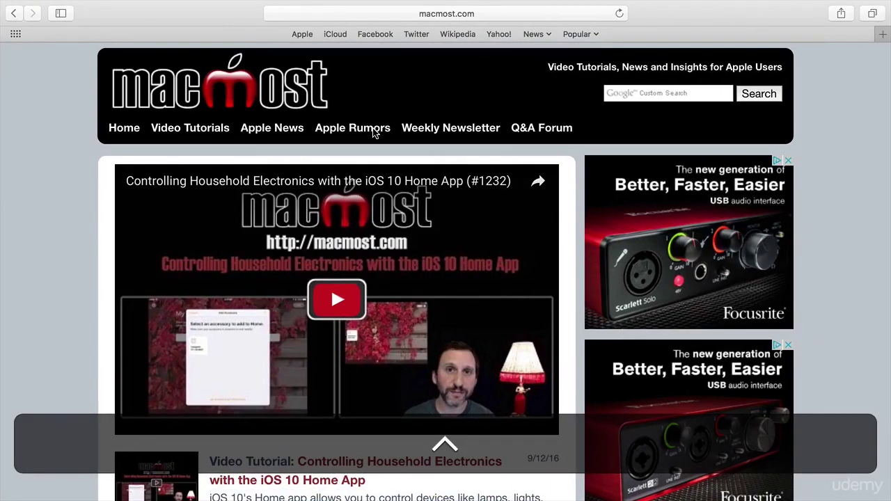
key("ctrl+Right")
key("ctrl+Right")
key("ctrl+Left")
key("ctrl+Left")
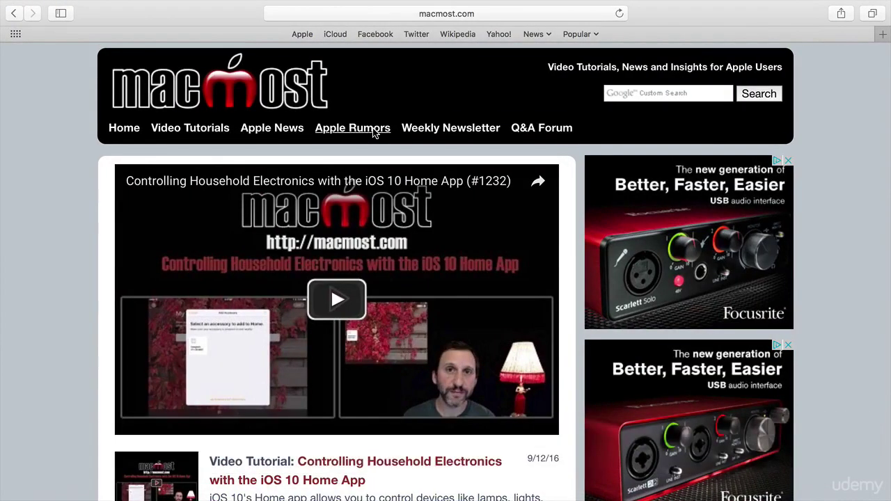
left_click(195, 12)
- Go to the TextEdit desktop and create two new blank documents, spreading their windows apart
key("ctrl+Right")
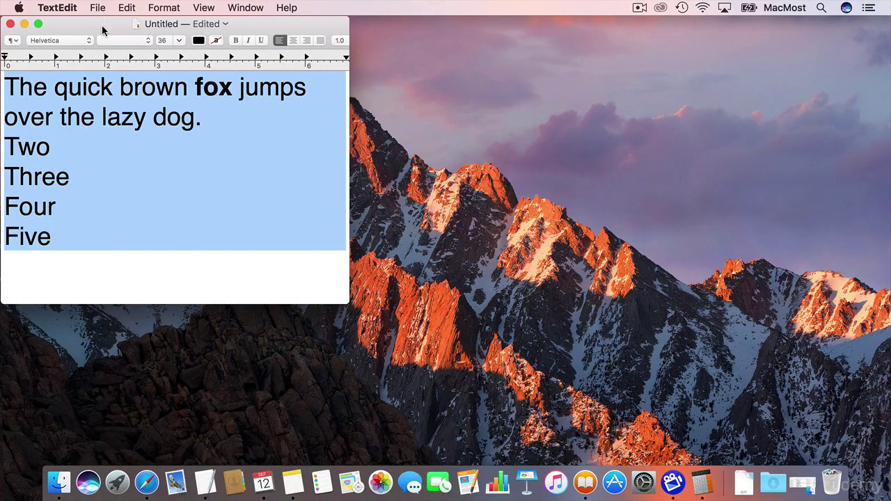
key("super+n")
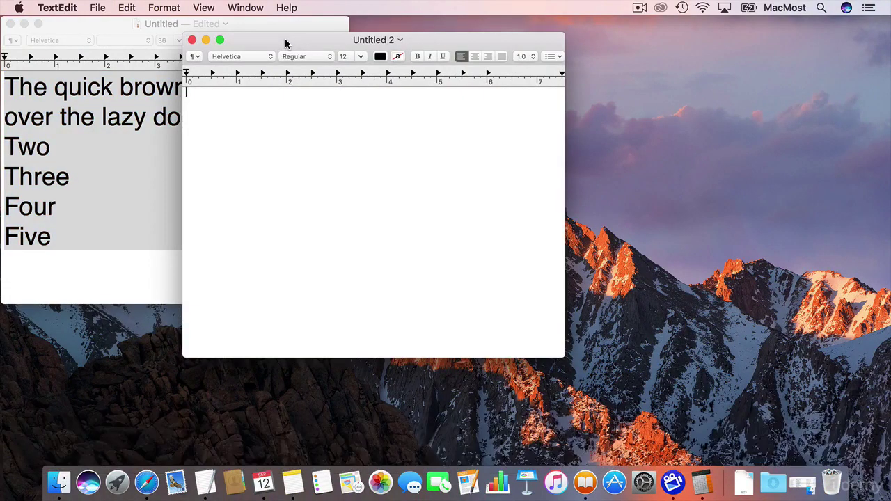
key("super+n")
left_click(517, 60)
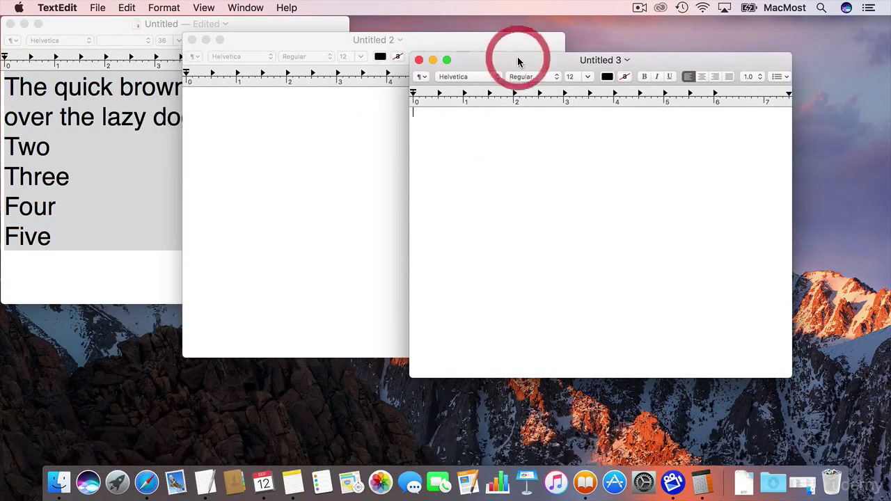
- Stack the Untitled 3 window over Untitled 2, and bring Untitled 2 to the front using App Exposé
key("ctrl+Down")
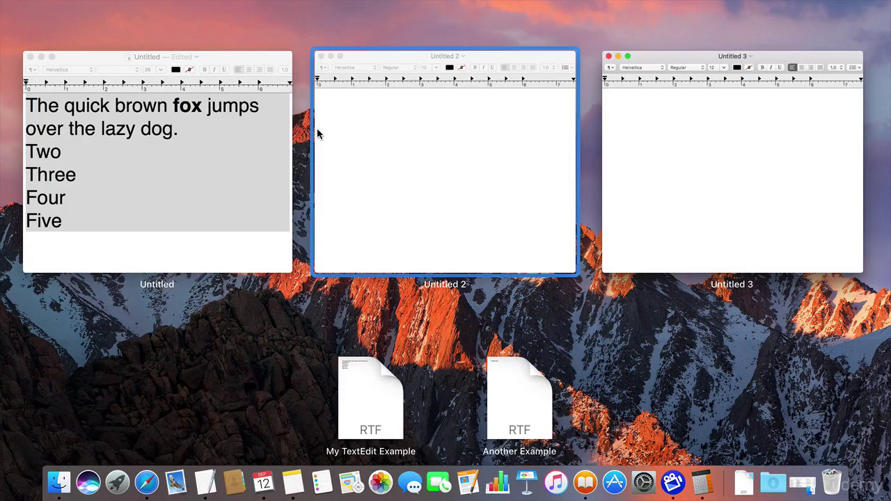
left_click(192, 354)
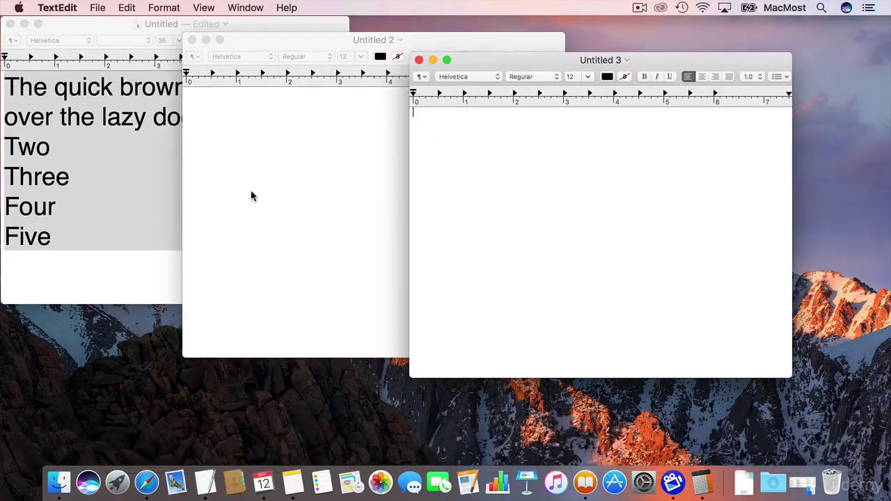
left_click_drag(465, 61, 242, 47)
key("ctrl+Down")
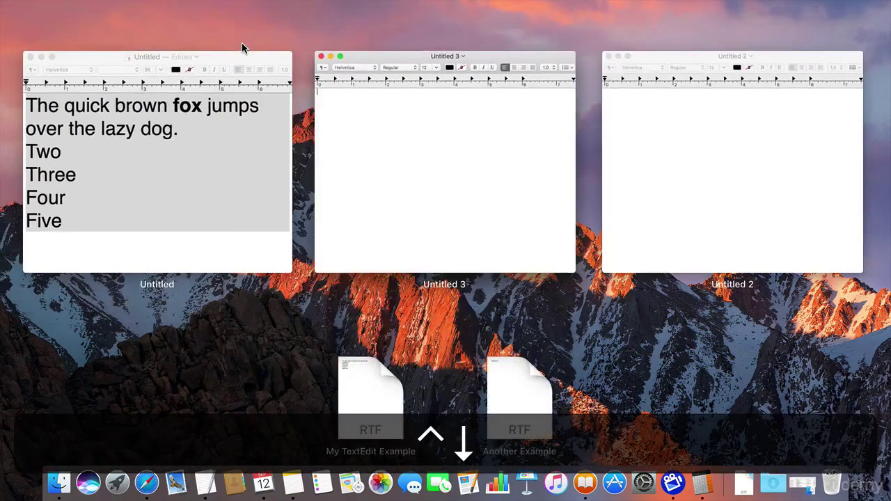
left_click(702, 167)
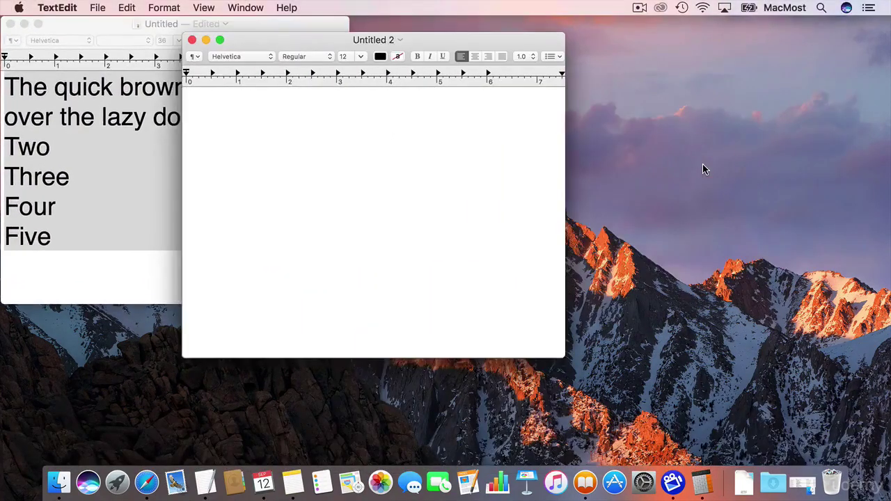
- Check TextEdit's windows and recent files in App Exposé, and try the view again from the other spaces
key("ctrl+Down")
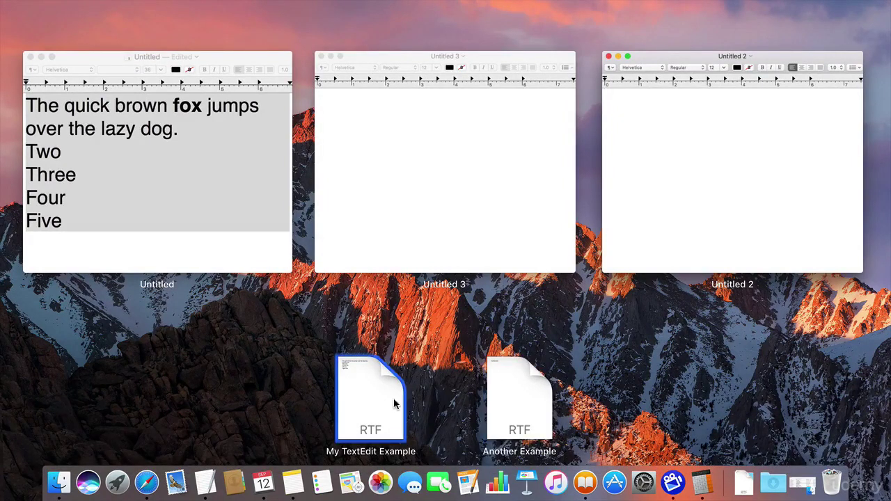
left_click(290, 410)
key("ctrl+Left")
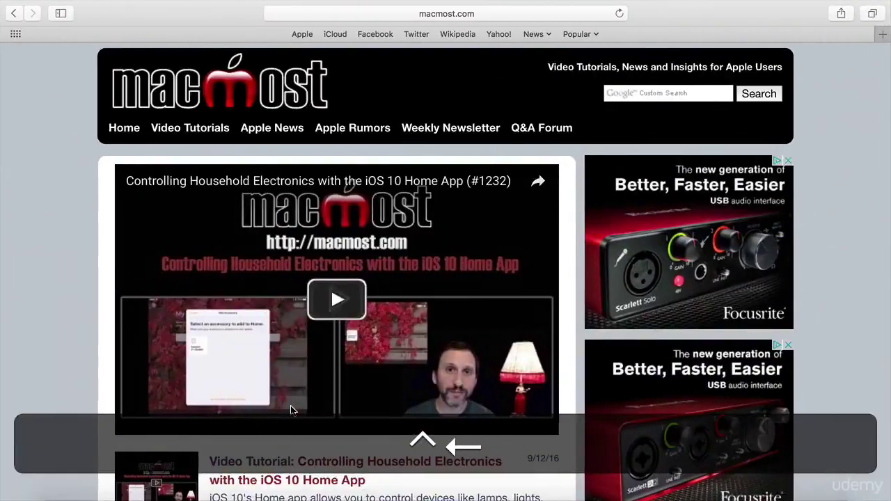
key("ctrl+Left")
key("ctrl+Down")
key("ctrl+Down")
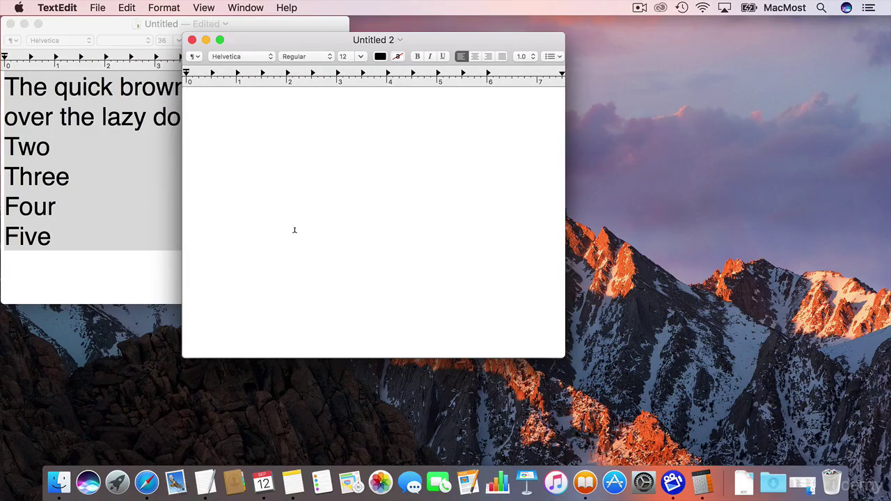
- On Desktop 1, put Notes and Calendar into Split View with Notes in the left half
key("ctrl")
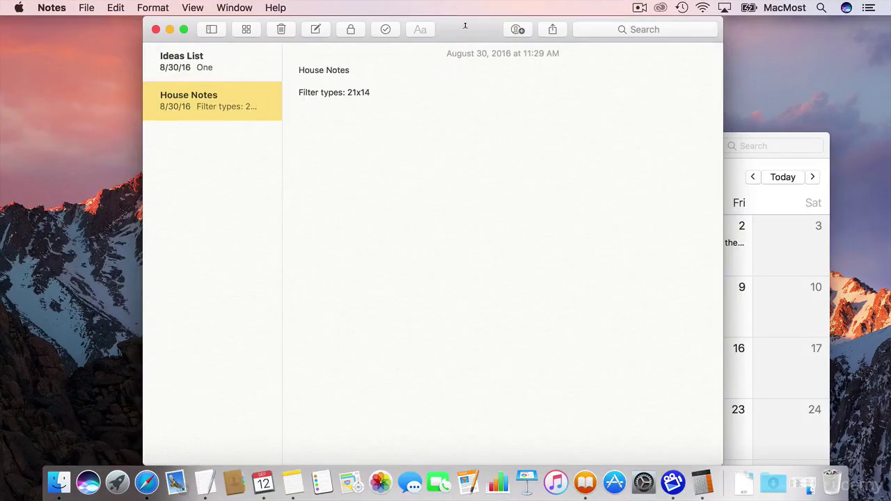
left_click_drag(446, 32, 349, 32)
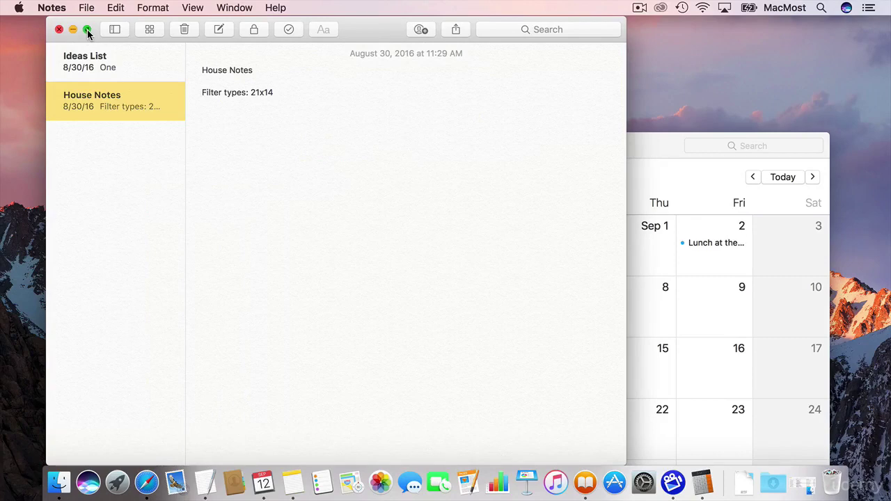
left_click_drag(87, 29, 87, 29)
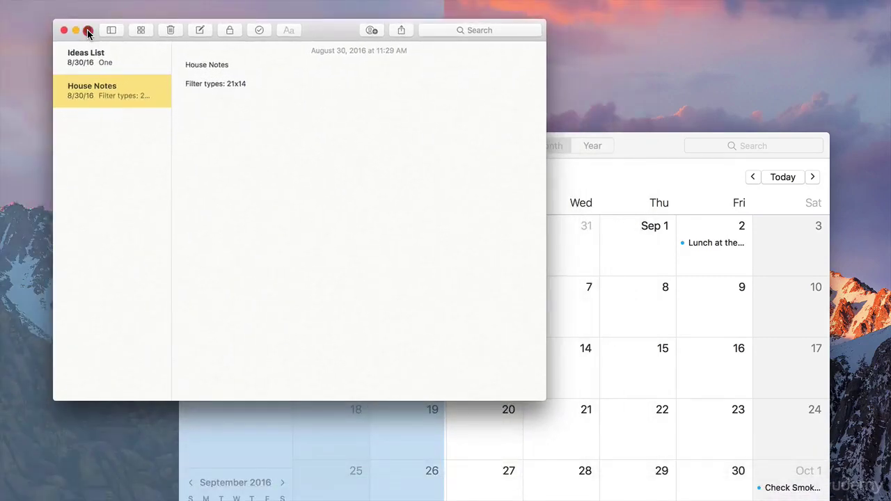
left_click_drag(87, 29, 129, 55)
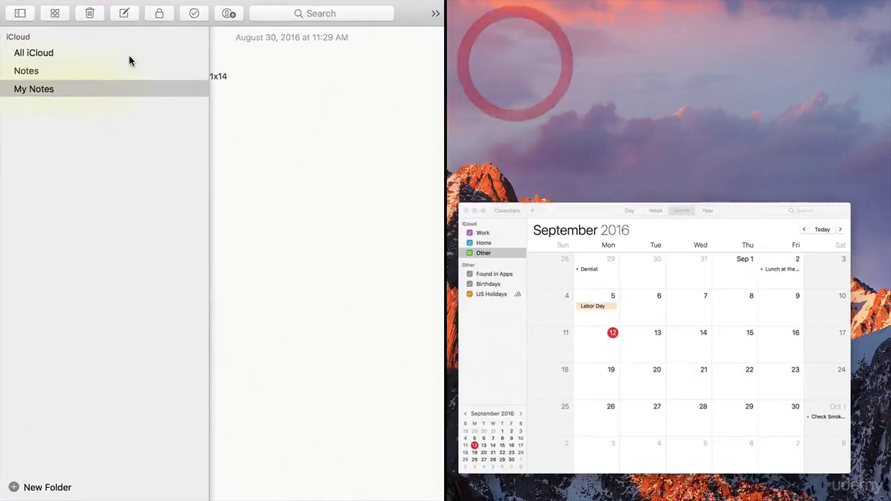
left_click(568, 207)
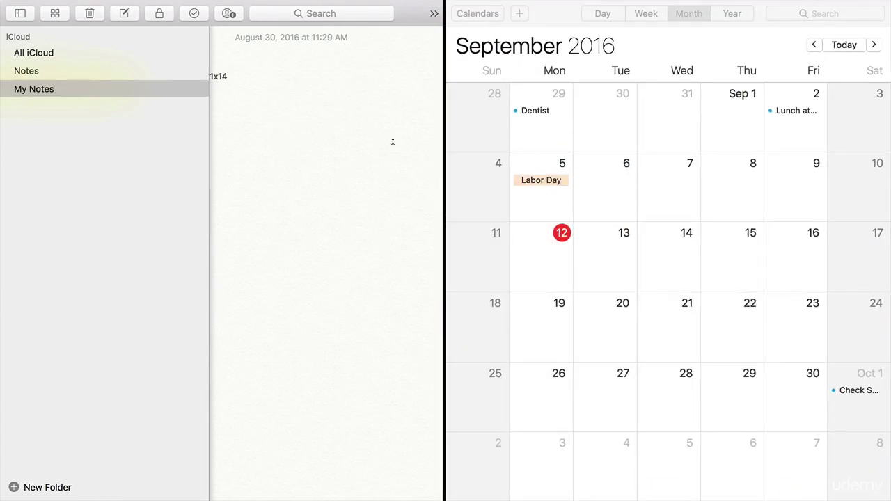
- Take the Notes & Calendar space out of Split View from Mission Control, returning both windows to Desktop 1
key("ctrl+Up")
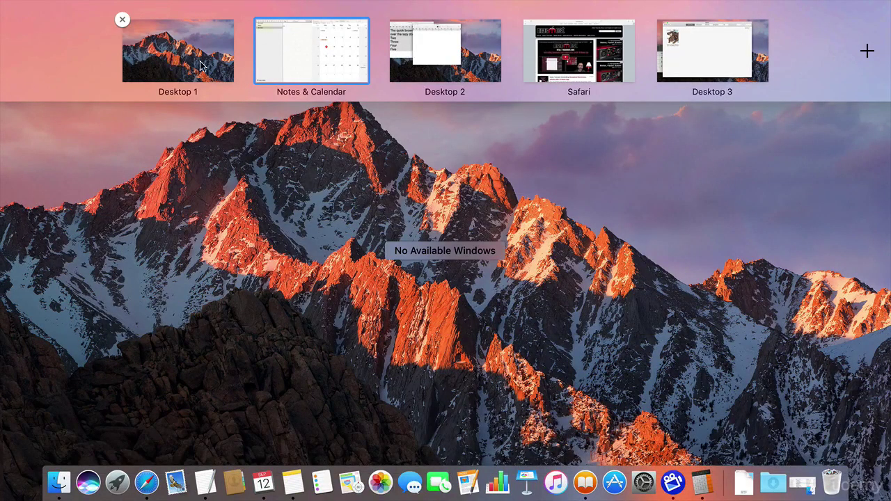
mouse_move(456, 75)
mouse_move(580, 47)
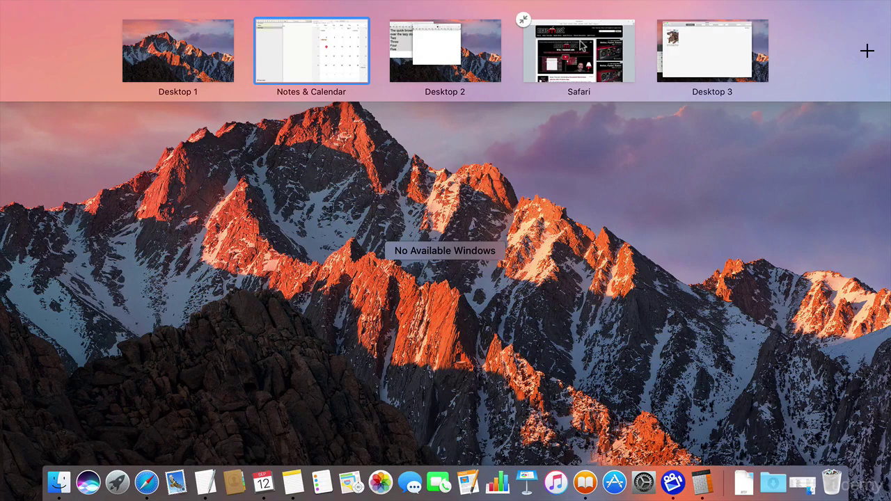
mouse_move(335, 70)
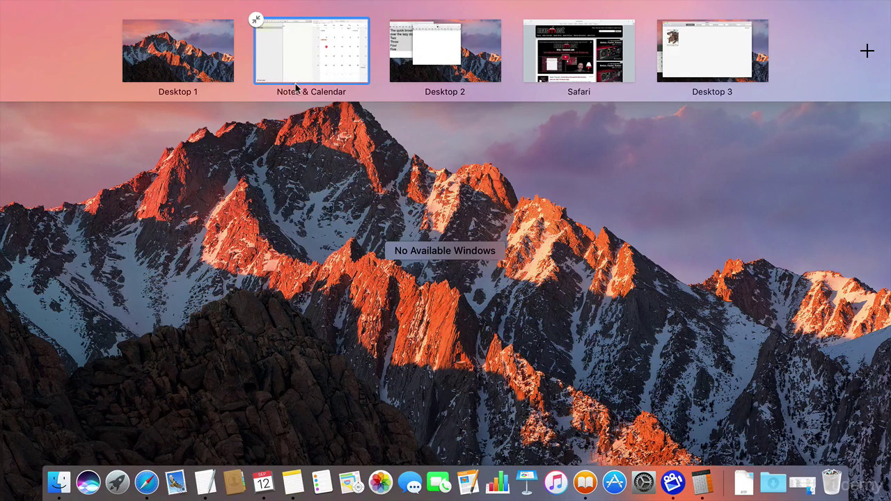
left_click(256, 20)
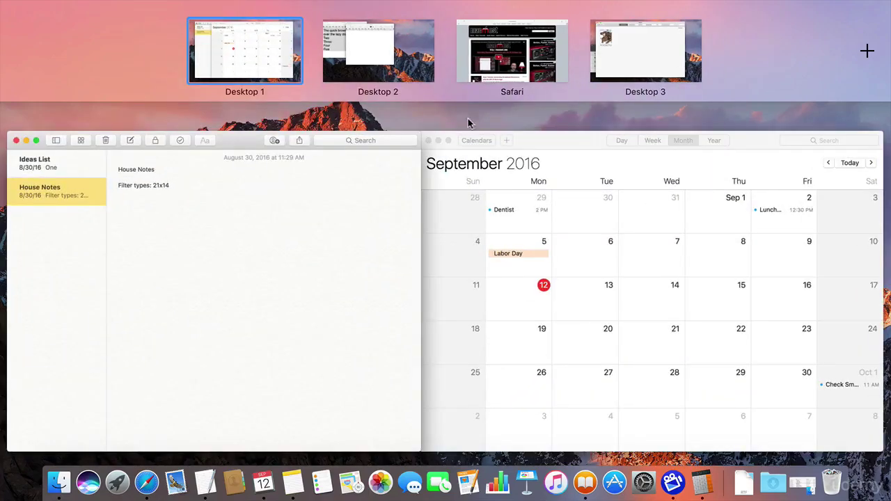
- Go to Desktop 2 and move the original Untitled document window to Desktop 1 in Mission Control
mouse_move(424, 79)
left_click_drag(363, 64, 362, 64)
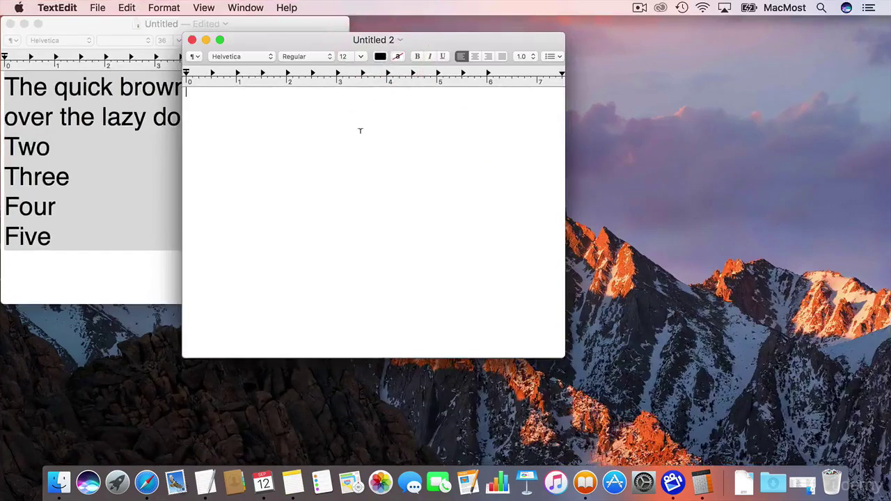
key("ctrl+Up")
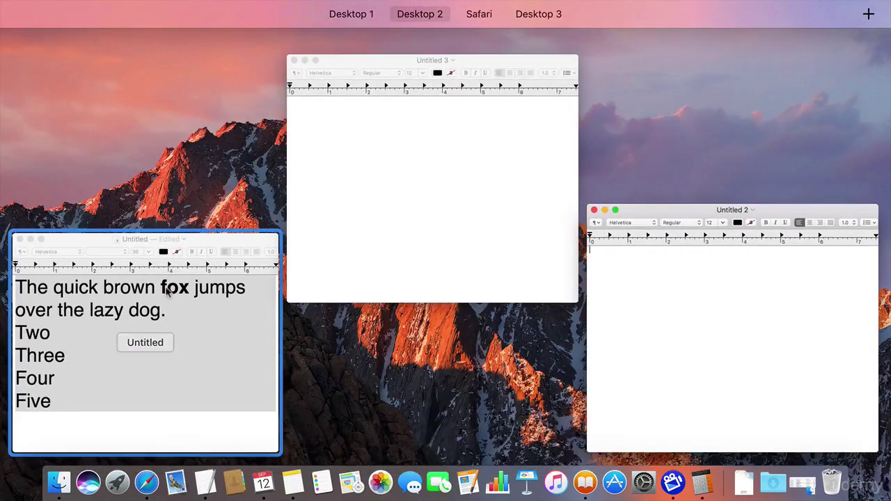
left_click_drag(210, 252, 256, 51)
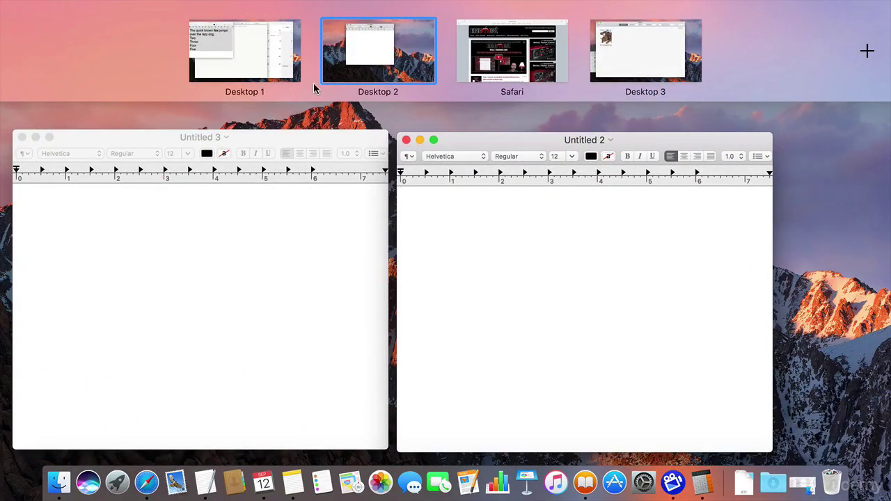
key("ctrl")
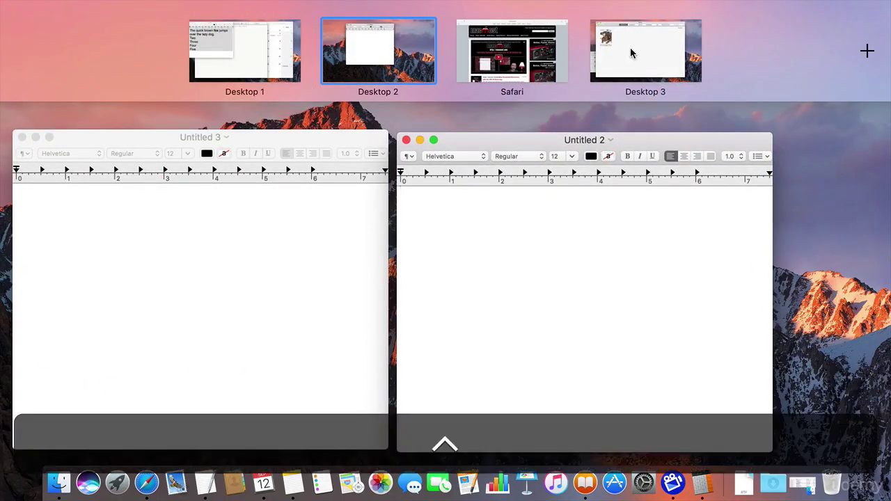
- Switch to Desktop 3 in Mission Control, move the iBooks window to Desktop 1, and open Desktop 1
key("ctrl+Right")
key("ctrl+Right")
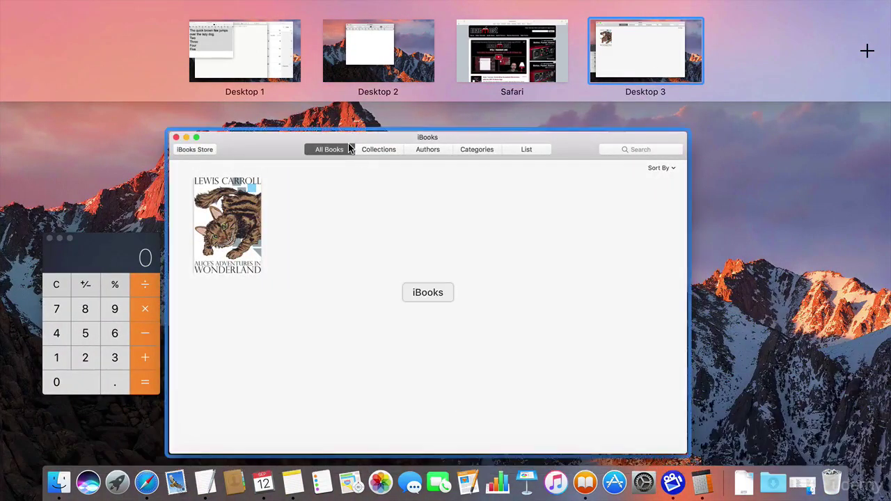
left_click_drag(459, 149, 233, 53)
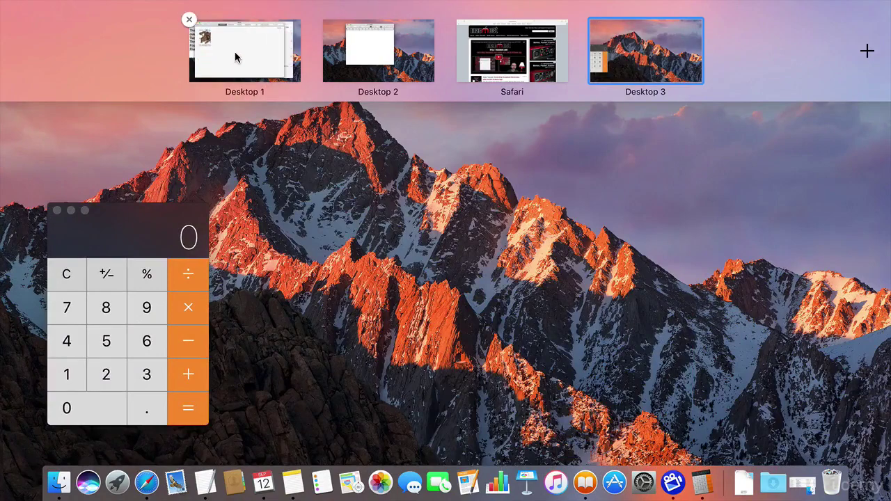
left_click(234, 54)
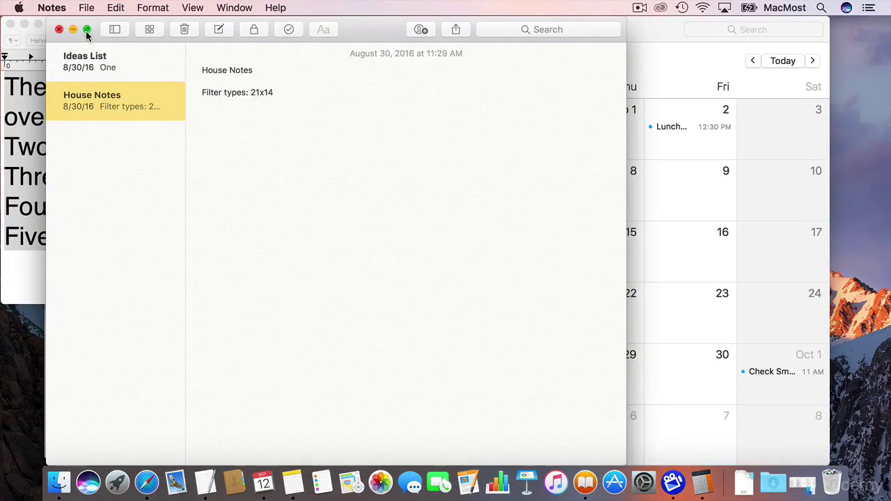
- Put the Untitled TextEdit document and Calendar into Split View with TextEdit in the left half, and review the space in Mission Control
left_click(28, 32)
left_click_drag(38, 24, 179, 104)
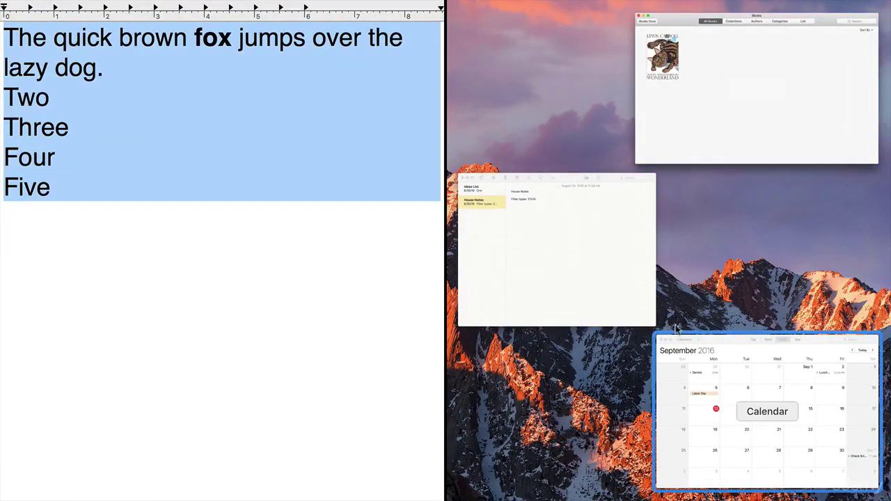
left_click(732, 341)
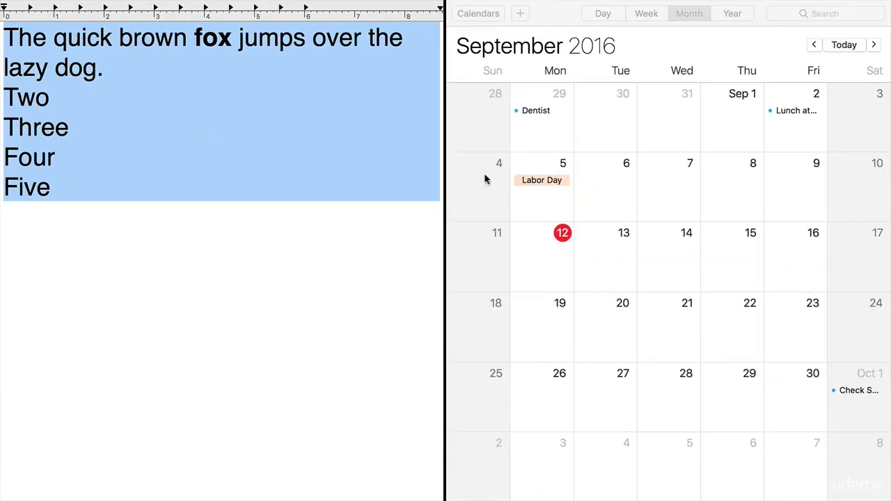
key("ctrl+Up")
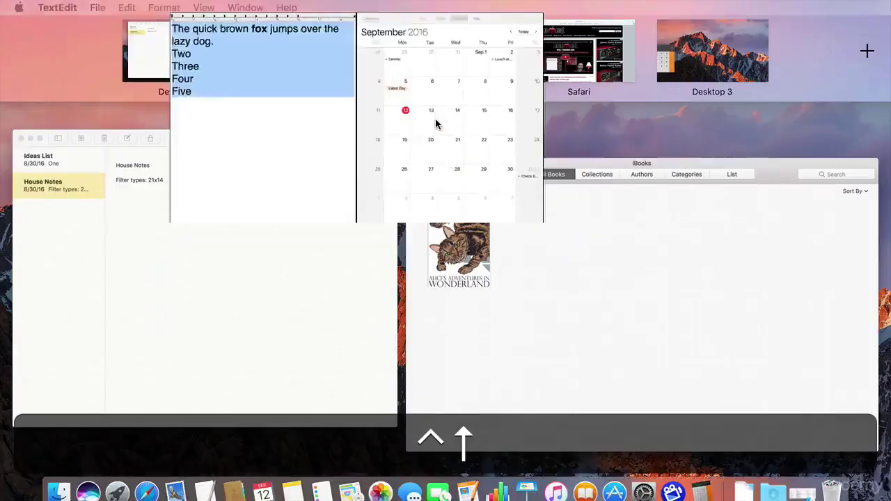
mouse_move(162, 37)
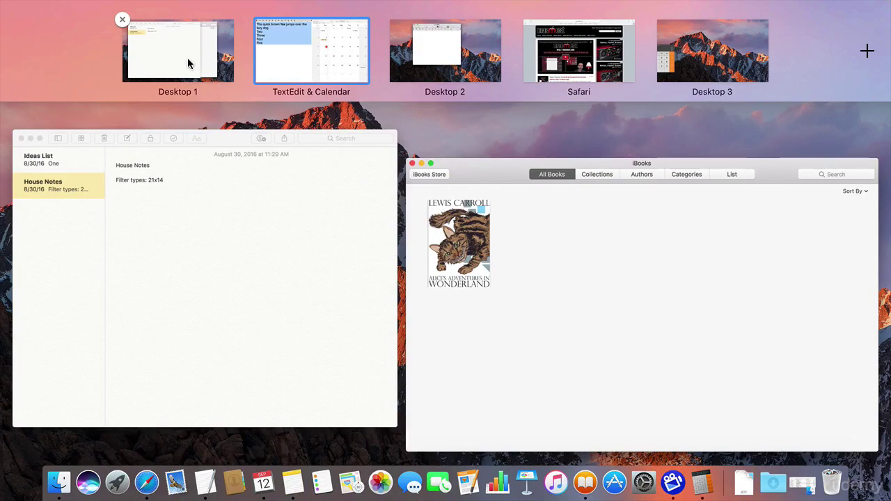
mouse_move(258, 42)
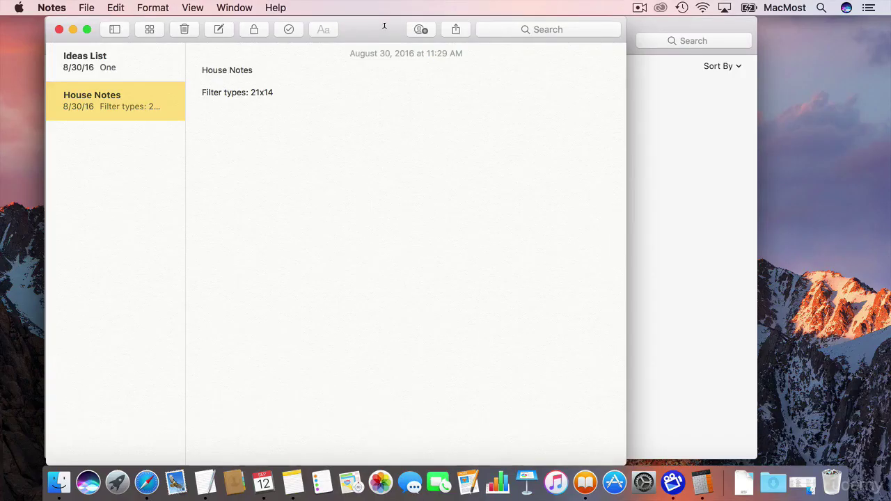
- From Desktop 1's Mission Control view, remove Desktop 3 and take Safari out of full screen
key("ctrl+Up")
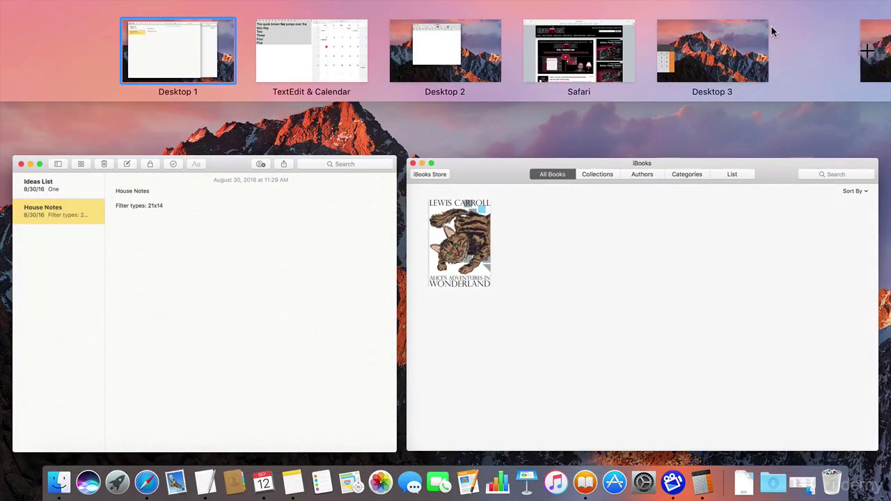
mouse_move(757, 50)
left_click(657, 20)
mouse_move(626, 32)
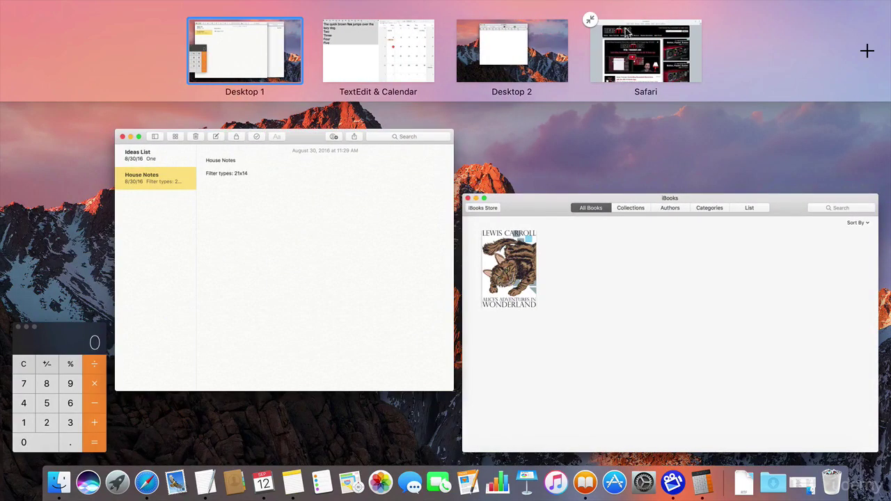
left_click(589, 20)
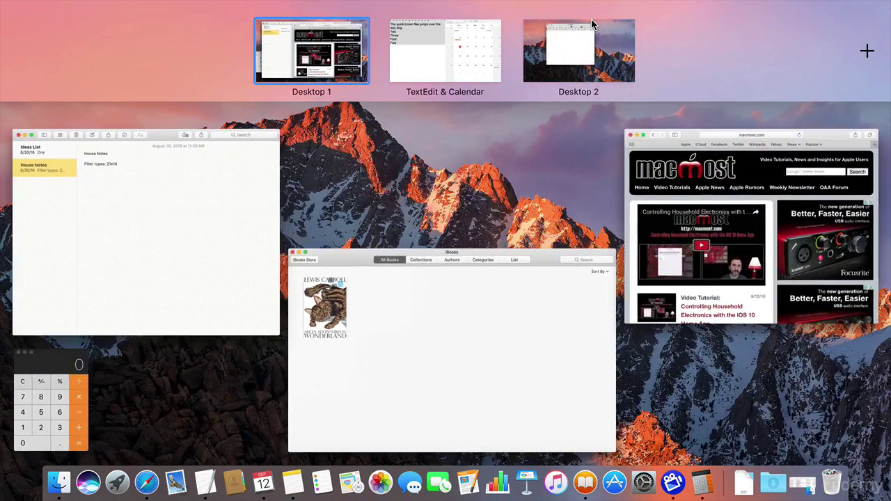
- Remove Desktop 2 and take the TextEdit & Calendar space out of Split View, leaving a single desktop
mouse_move(569, 27)
left_click(523, 21)
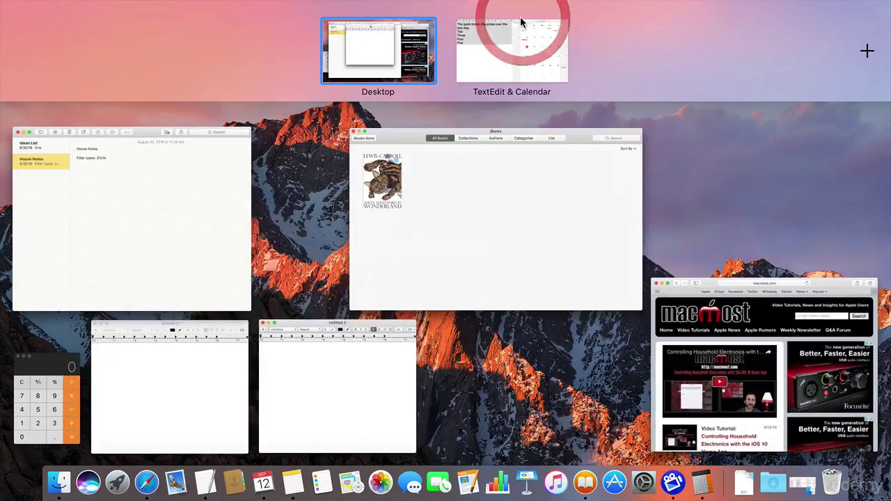
left_click(453, 20)
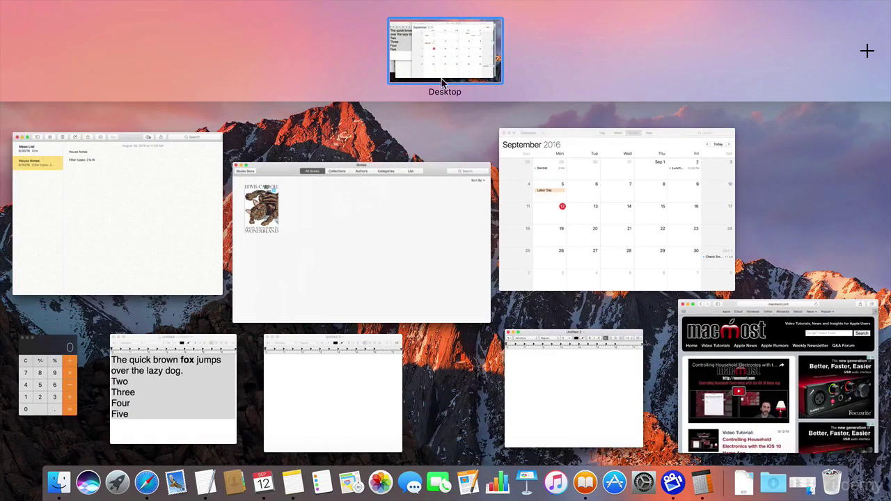
- Add a new desktop, place it ahead of the existing one, and open the empty Desktop 1
left_click(866, 50)
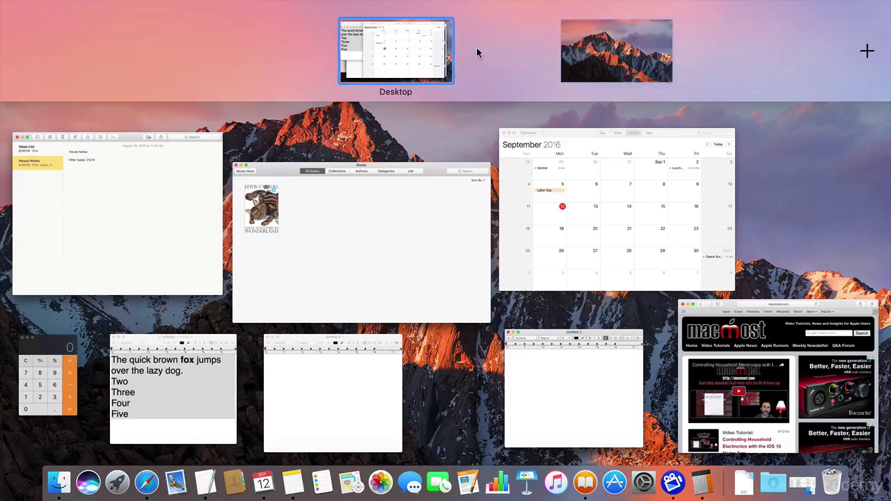
left_click_drag(513, 50, 550, 52)
left_click(376, 96)
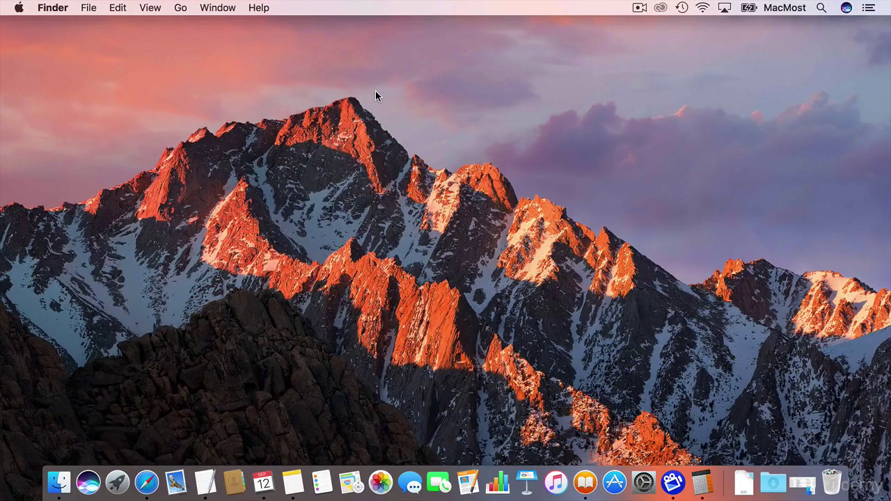
- Go to Desktop 2 and remove the empty Desktop 1 in Mission Control
key("ctrl+Right")
key("ctrl+Up")
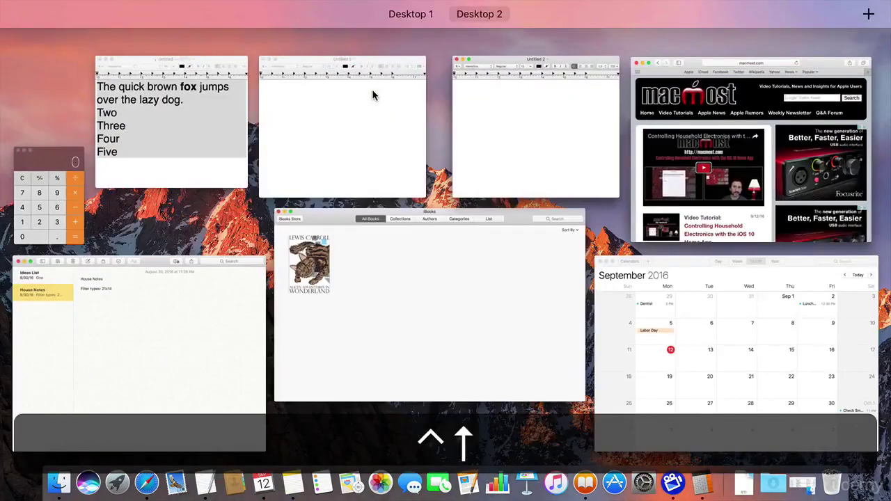
mouse_move(408, 5)
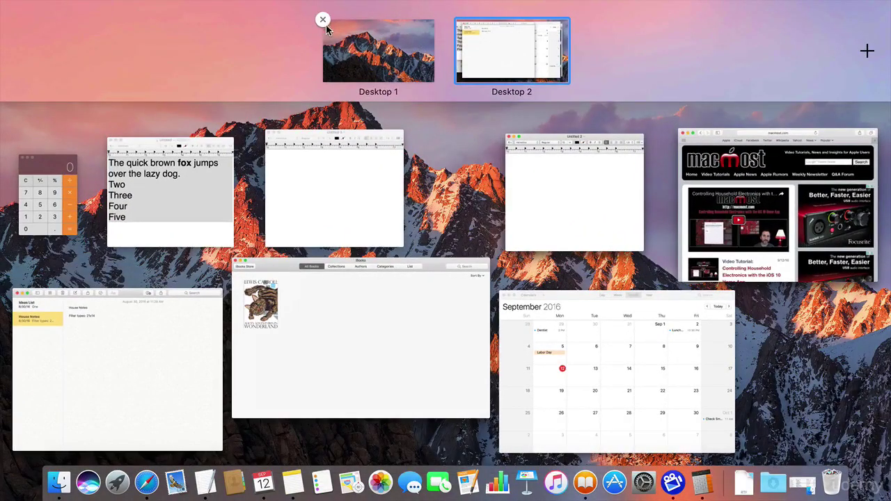
left_click(324, 22)
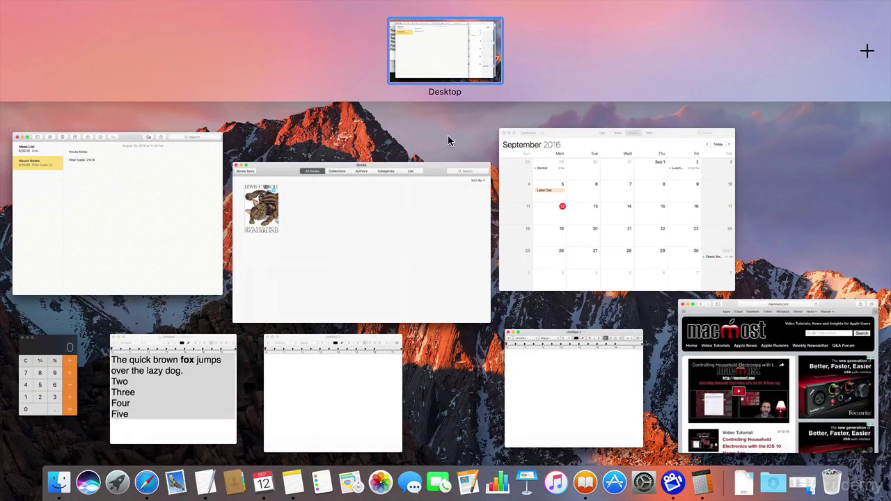